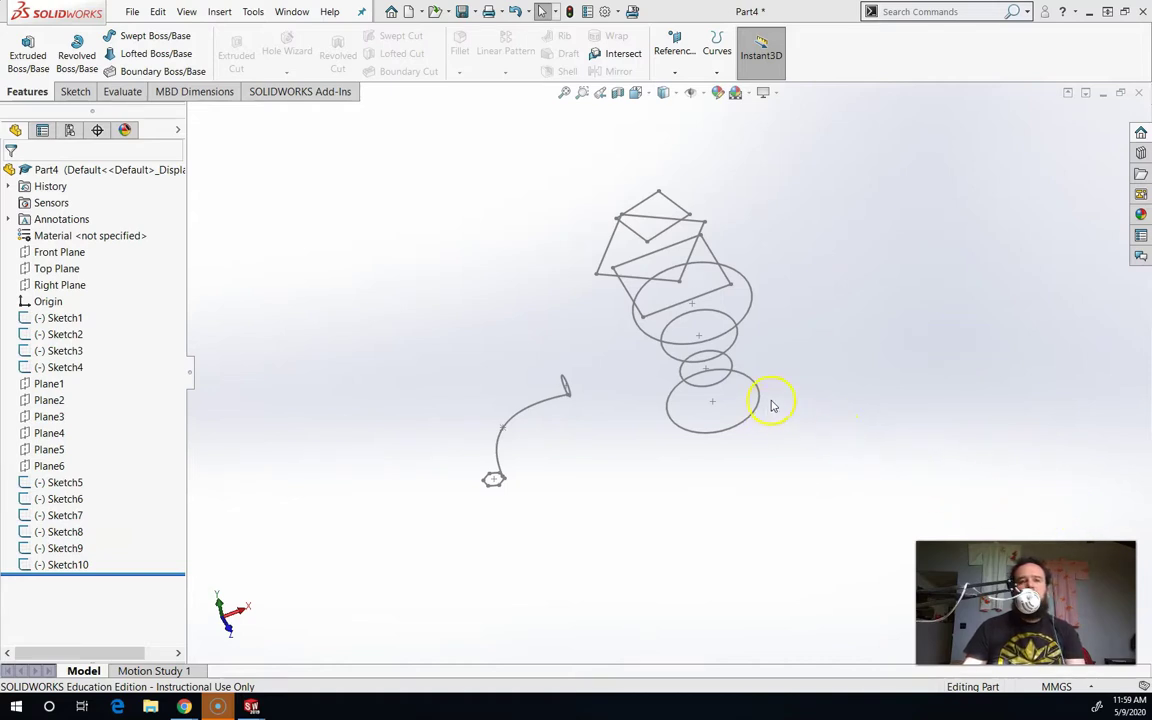
Start a loft with the small circle and the hexagon at the two ends of the curved sketch as profiles.
middle_drag(789, 403, 775, 338)
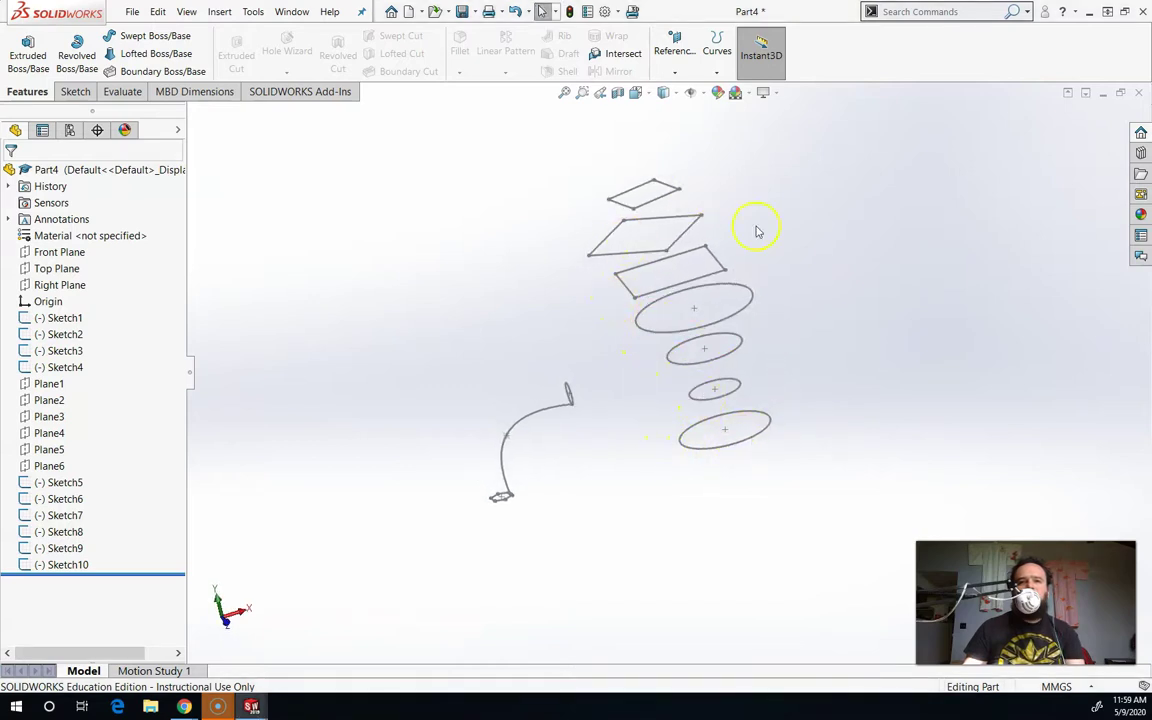
mouse_move(869, 342)
middle_down()
mouse_move(818, 342)
mouse_move(843, 303)
mouse_move(908, 260)
mouse_move(923, 297)
mouse_move(886, 271)
mouse_move(905, 331)
mouse_move(879, 360)
mouse_move(988, 322)
mouse_move(905, 309)
mouse_move(861, 334)
mouse_move(849, 365)
mouse_move(821, 344)
mouse_move(859, 337)
mouse_move(827, 346)
middle_up()
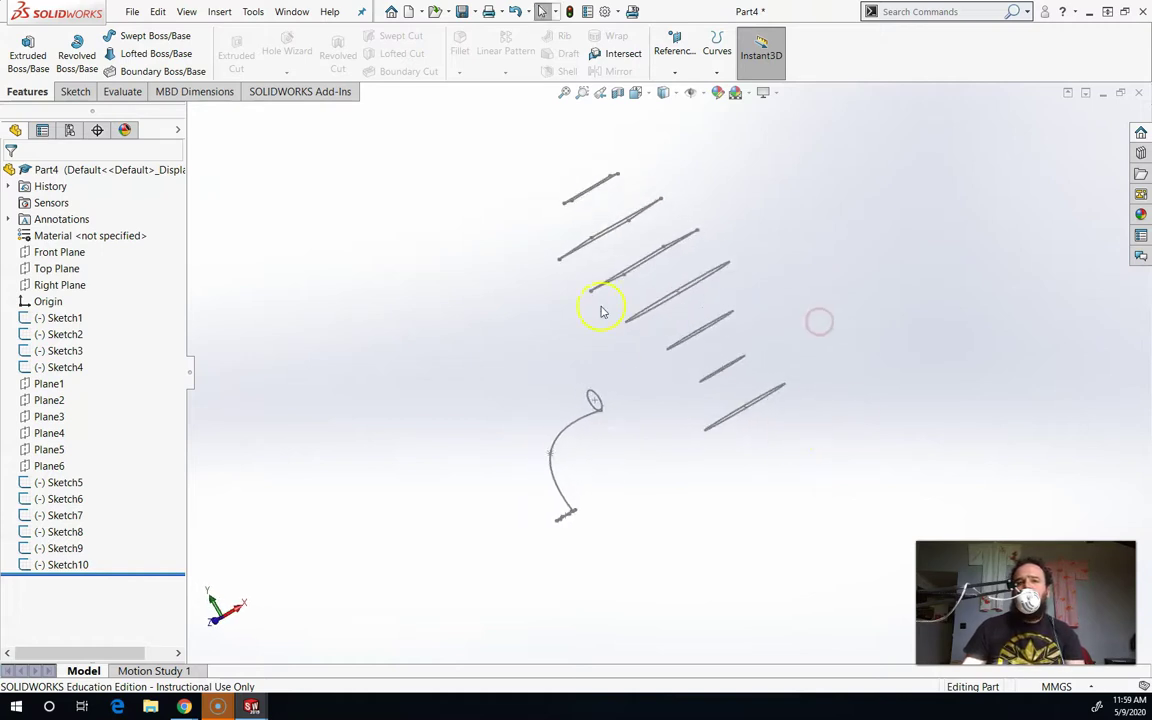
mouse_move(638, 320)
middle_down()
mouse_move(711, 401)
mouse_move(874, 368)
mouse_move(892, 350)
mouse_move(841, 337)
mouse_move(800, 363)
middle_up()
scroll(540, 422, down, 3)
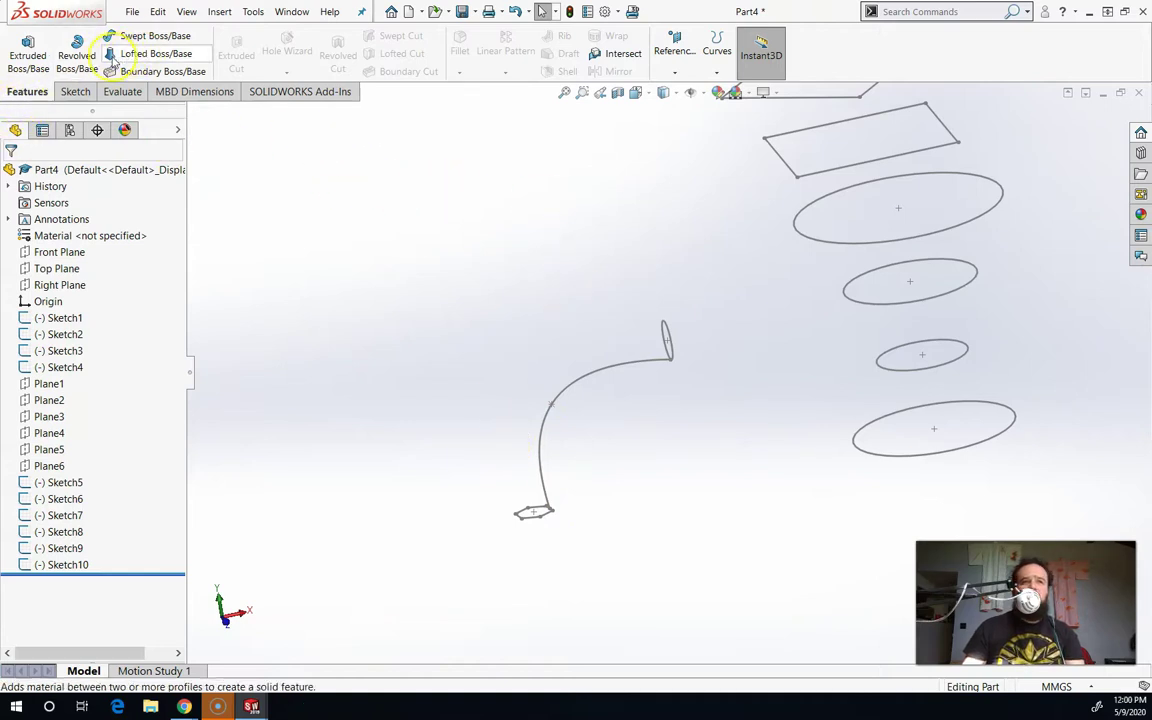
click(141, 56)
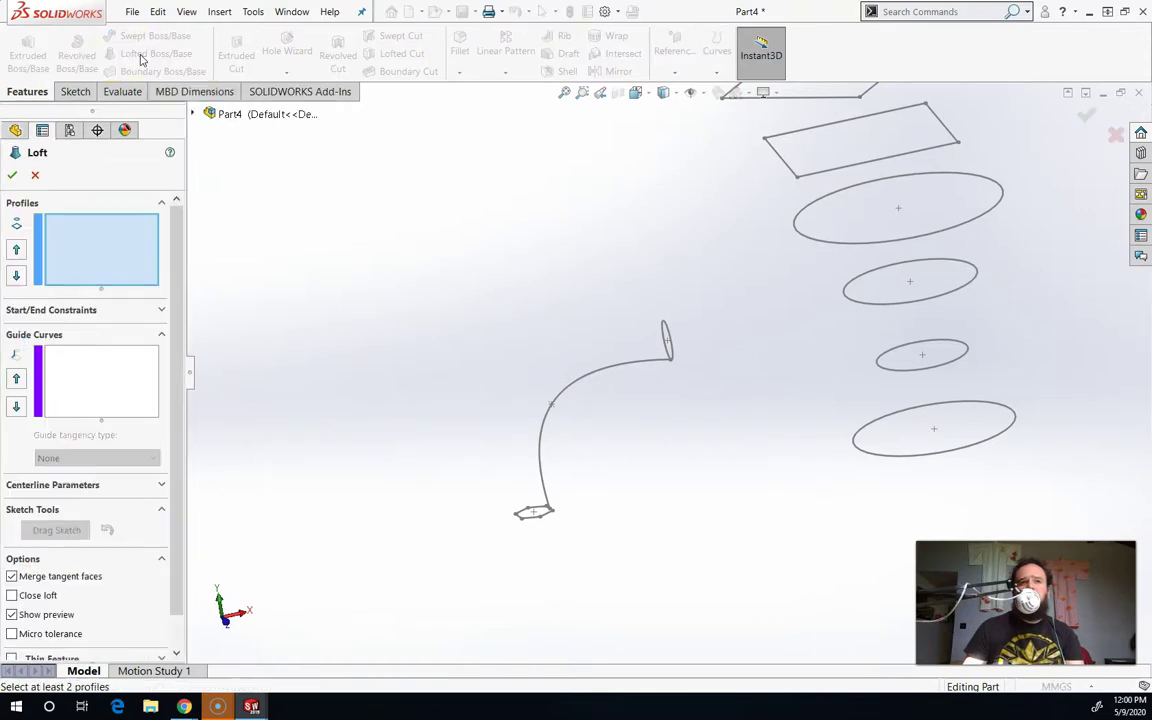
click(483, 119)
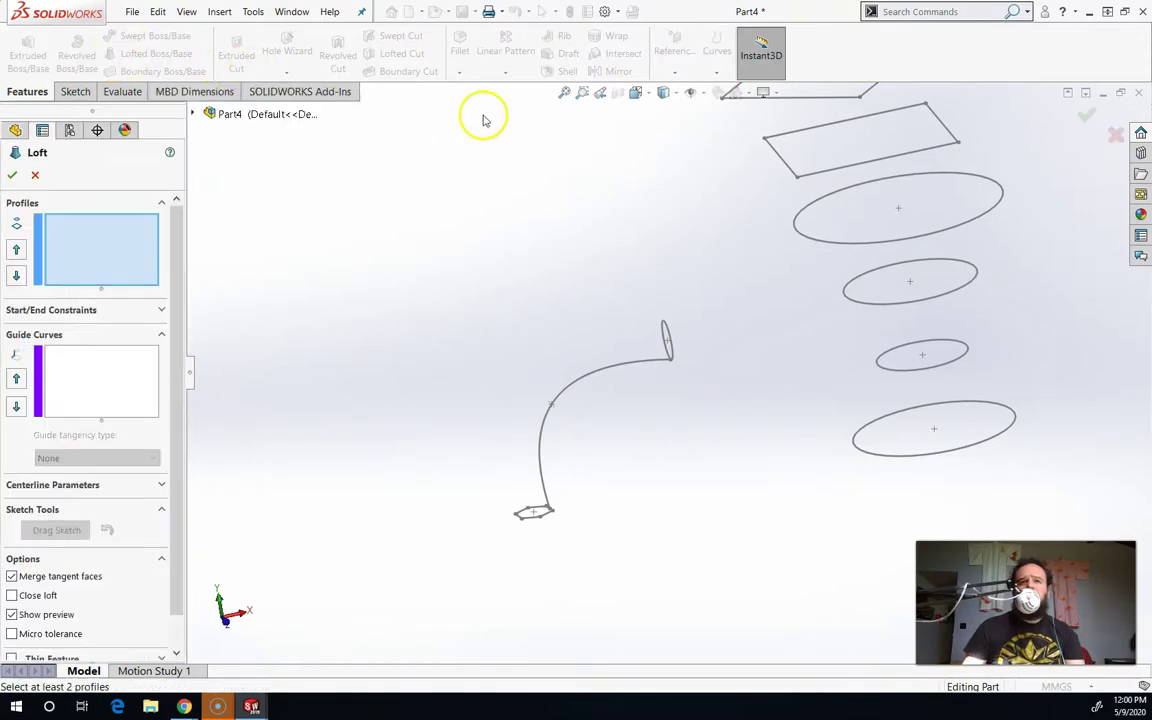
click(668, 330)
click(528, 516)
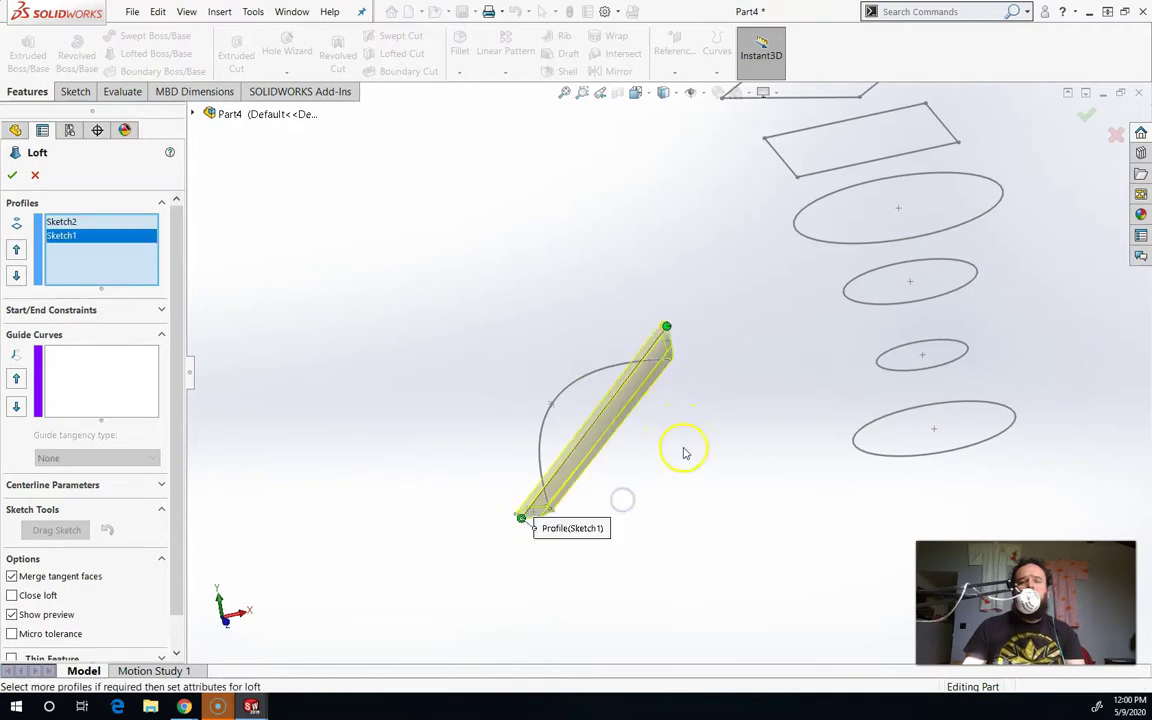
mouse_move(681, 450)
middle_down()
mouse_move(604, 494)
mouse_move(758, 406)
mouse_move(676, 414)
mouse_move(718, 412)
mouse_move(672, 398)
middle_up()
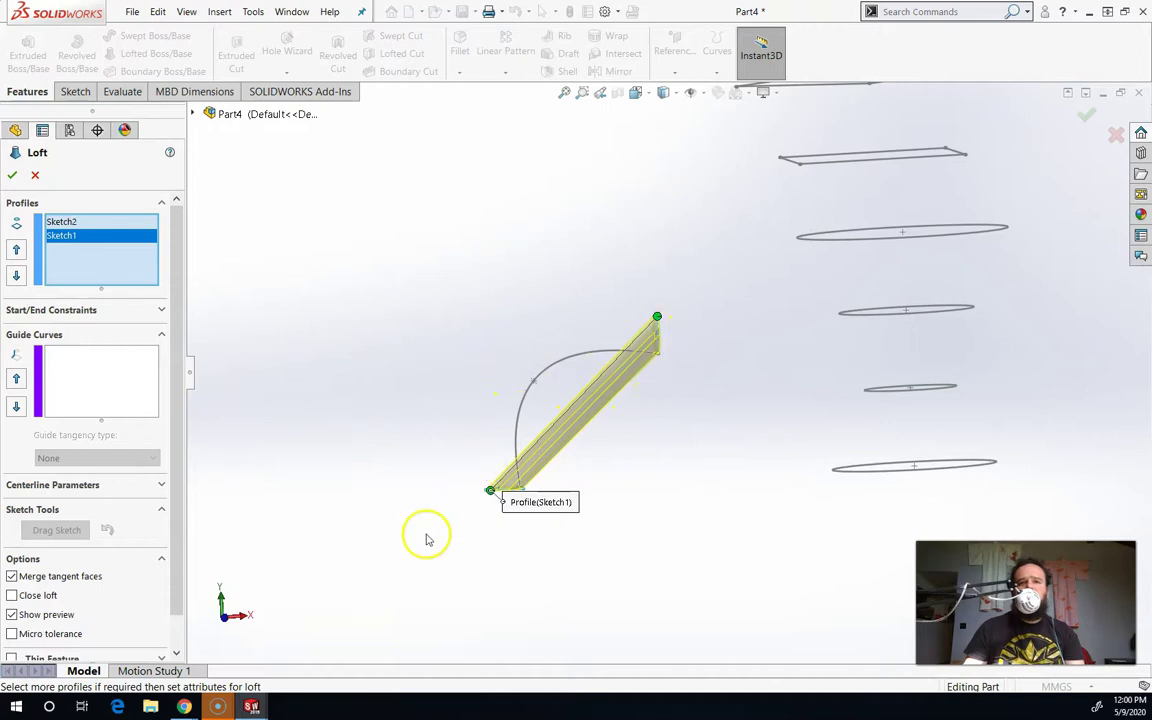
Add the curved sketch between the two profiles as the guide curve and create the loft.
click(78, 382)
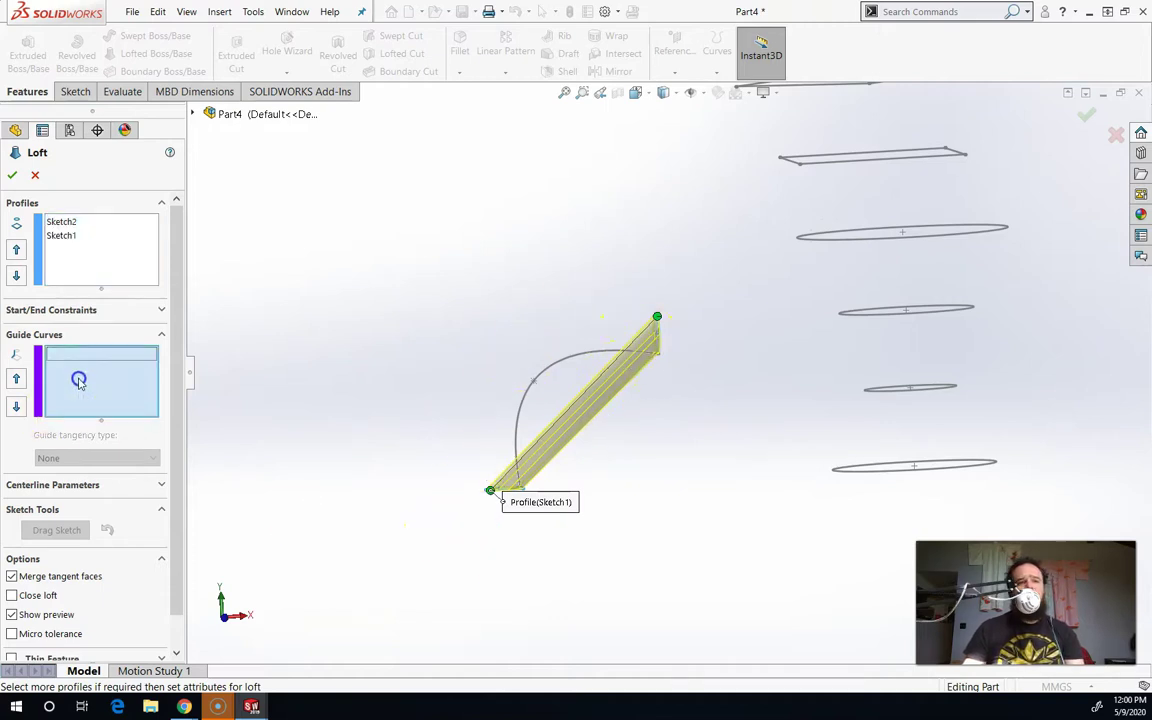
click(520, 410)
mouse_move(692, 525)
middle_down()
mouse_move(801, 521)
mouse_move(685, 551)
middle_up()
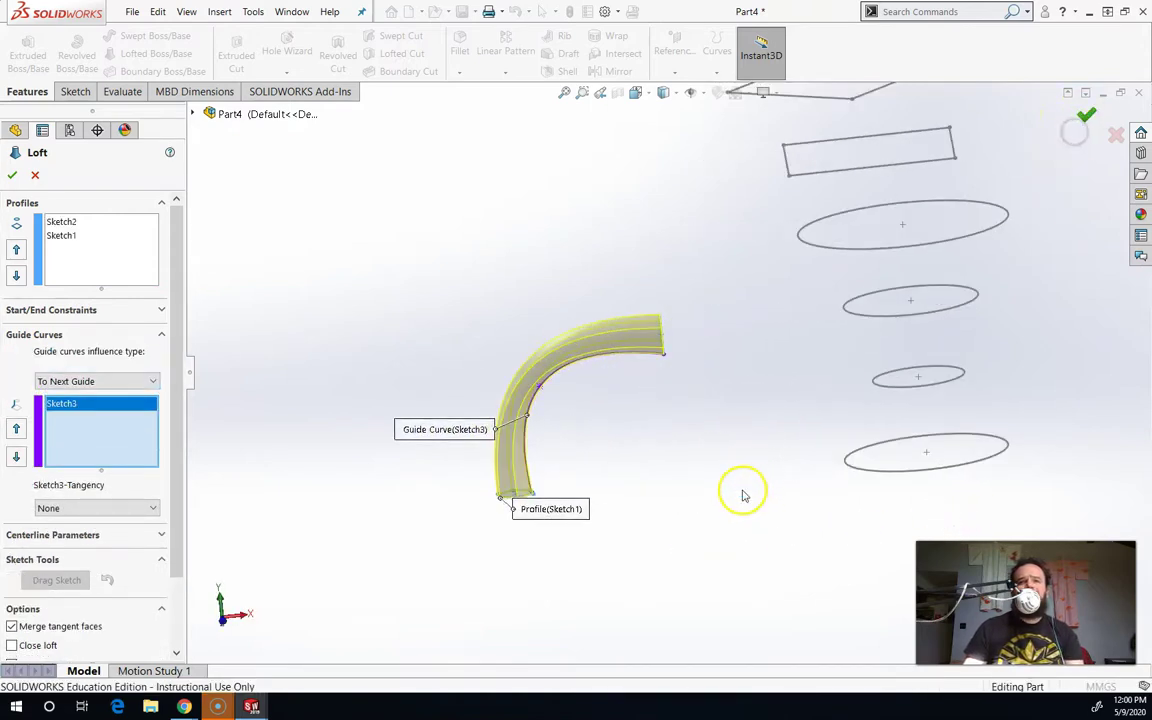
key(Return)
Loft a solid between the two uppermost rectangles of the profile stack, Sketch10 and Sketch9.
mouse_move(675, 515)
middle_down()
mouse_move(651, 525)
mouse_move(689, 517)
mouse_move(666, 489)
mouse_move(740, 486)
mouse_move(748, 452)
mouse_move(684, 504)
mouse_move(753, 424)
mouse_move(738, 206)
mouse_move(829, 449)
middle_up()
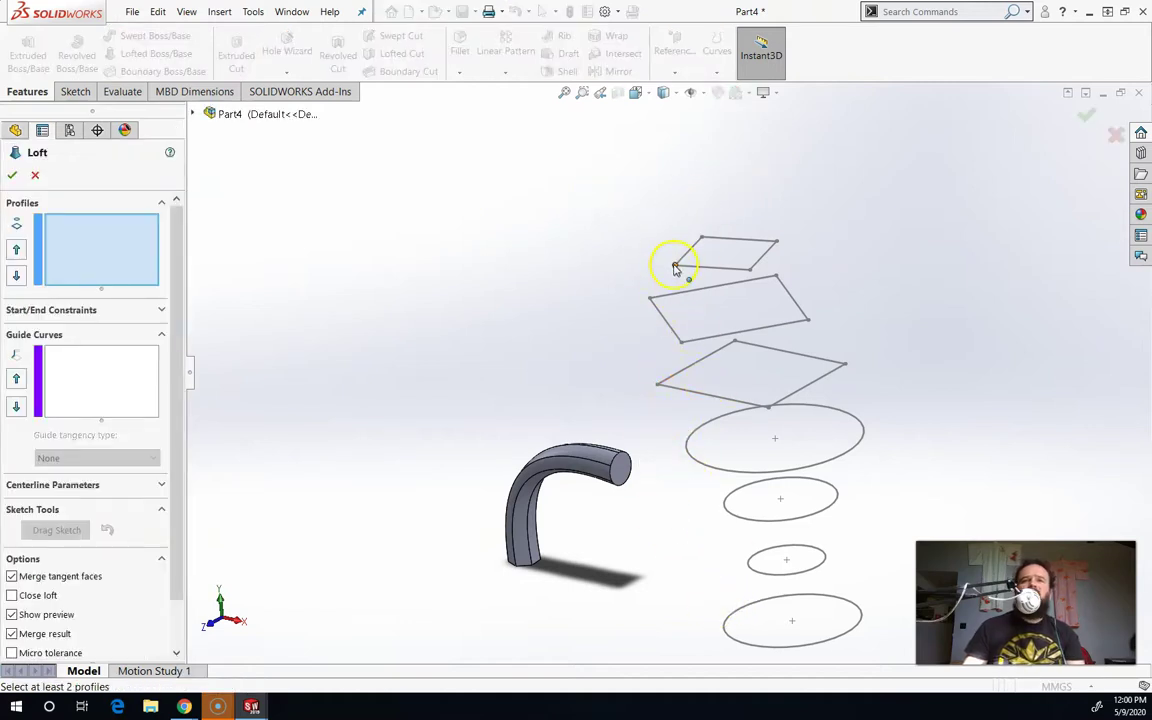
click(676, 267)
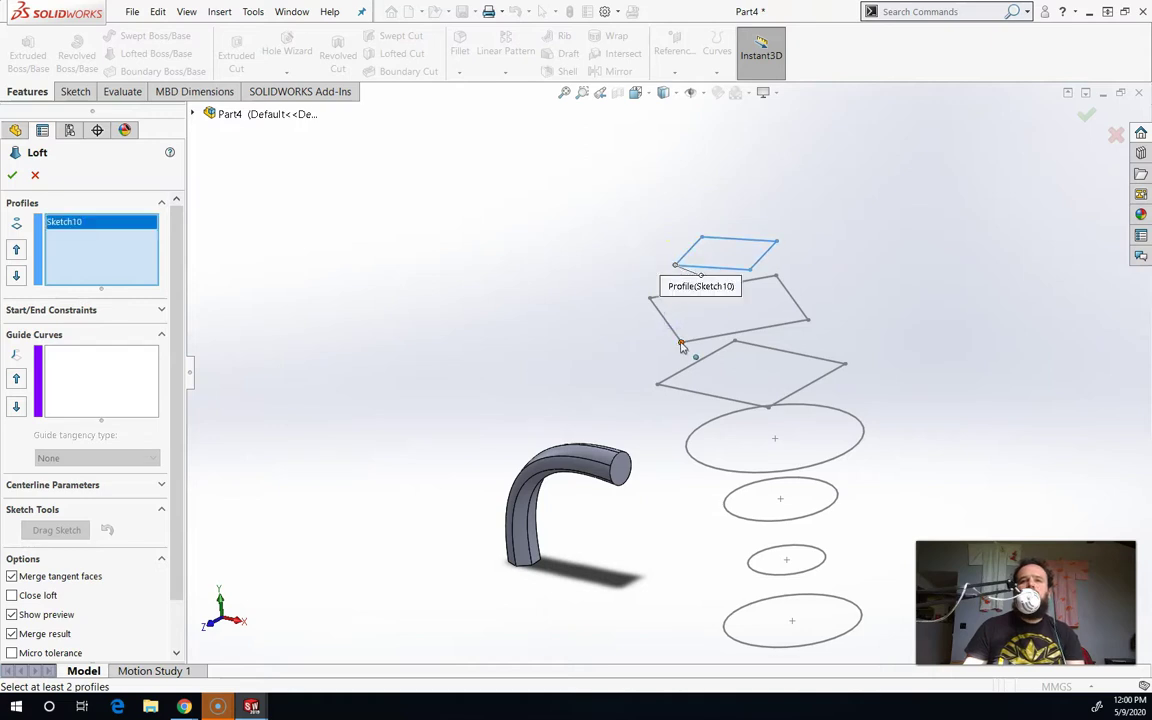
click(680, 344)
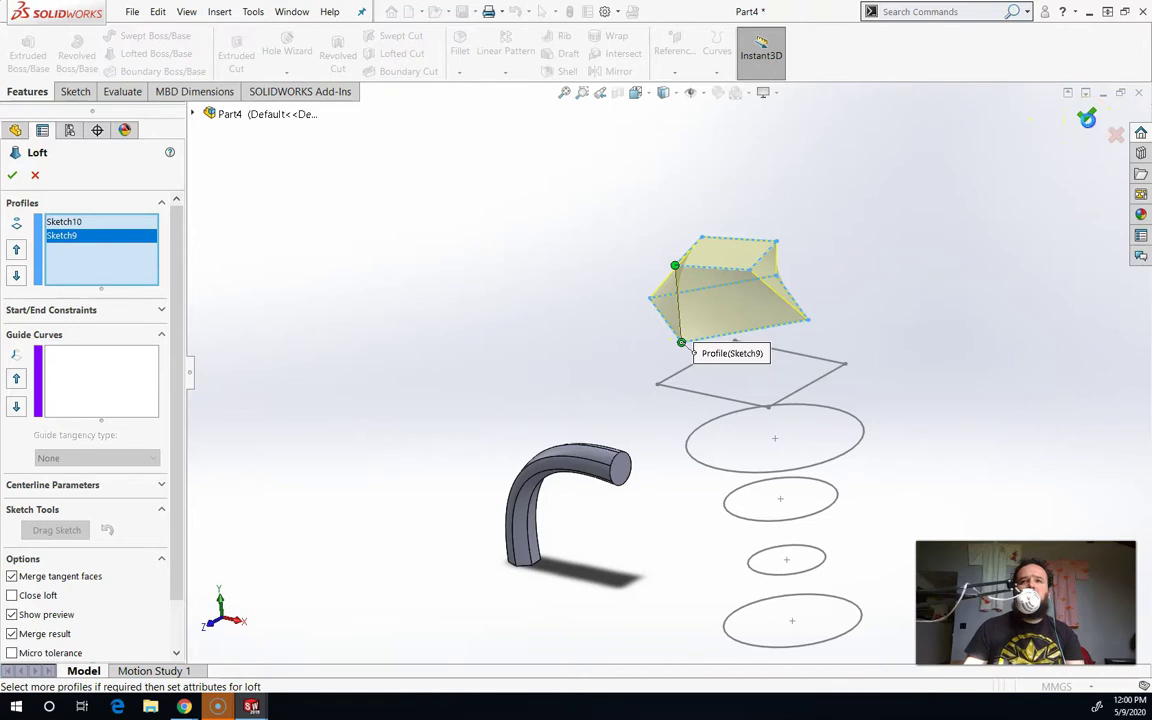
click(1087, 119)
Loft from the underside face of the new solid down to the lowest rectangle, Sketch8.
middle_drag(885, 266, 872, 188)
click(655, 299)
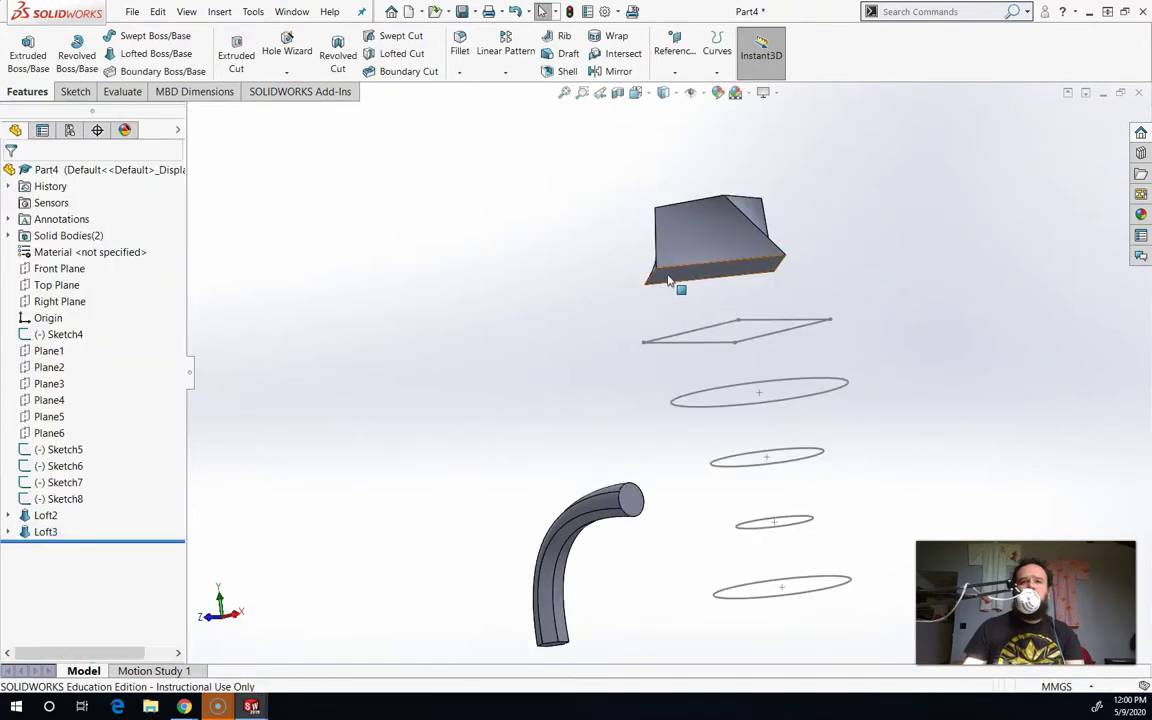
click(681, 286)
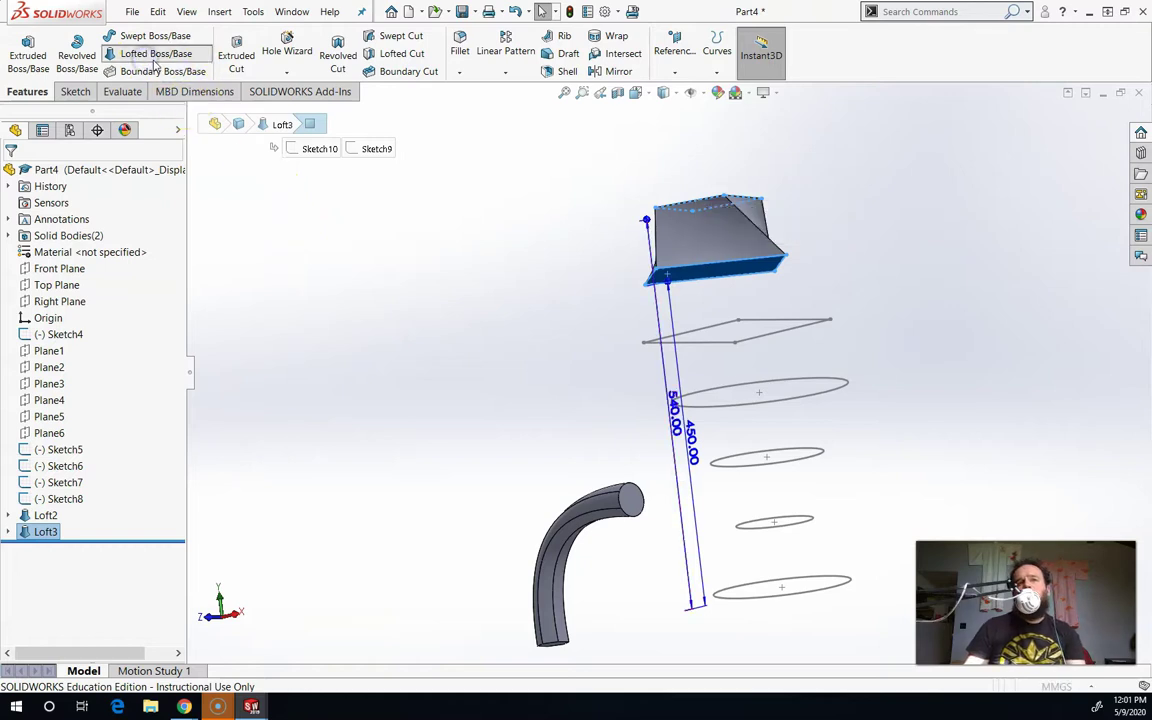
click(154, 57)
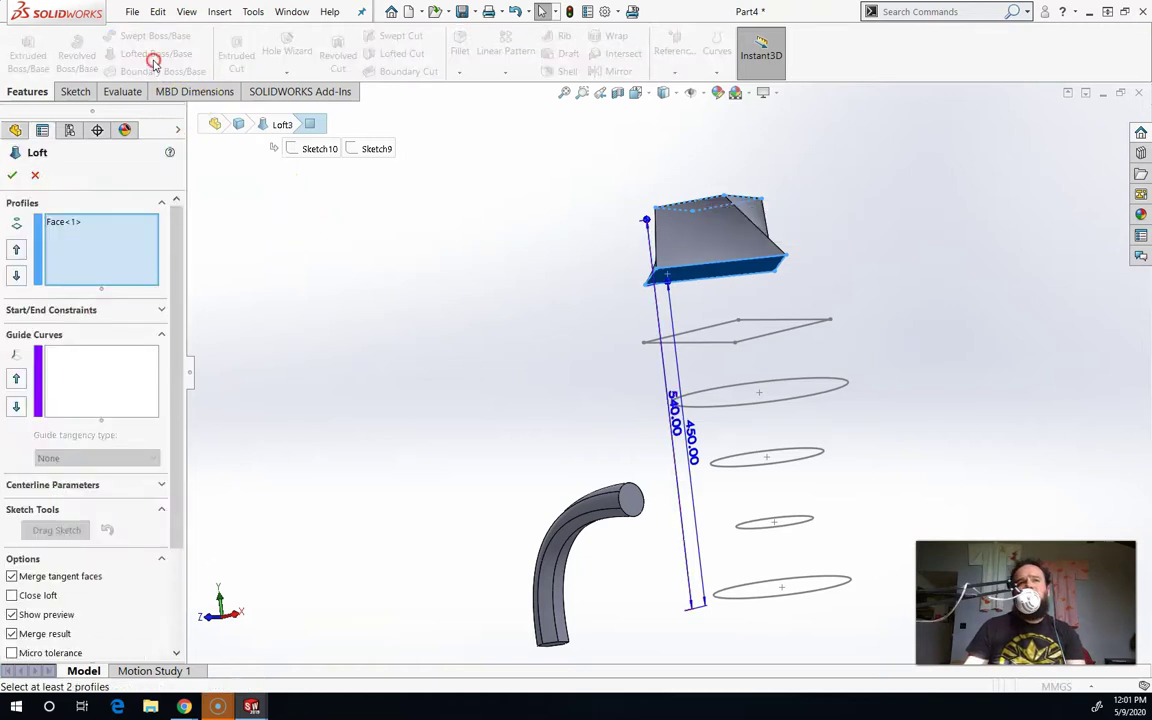
click(652, 362)
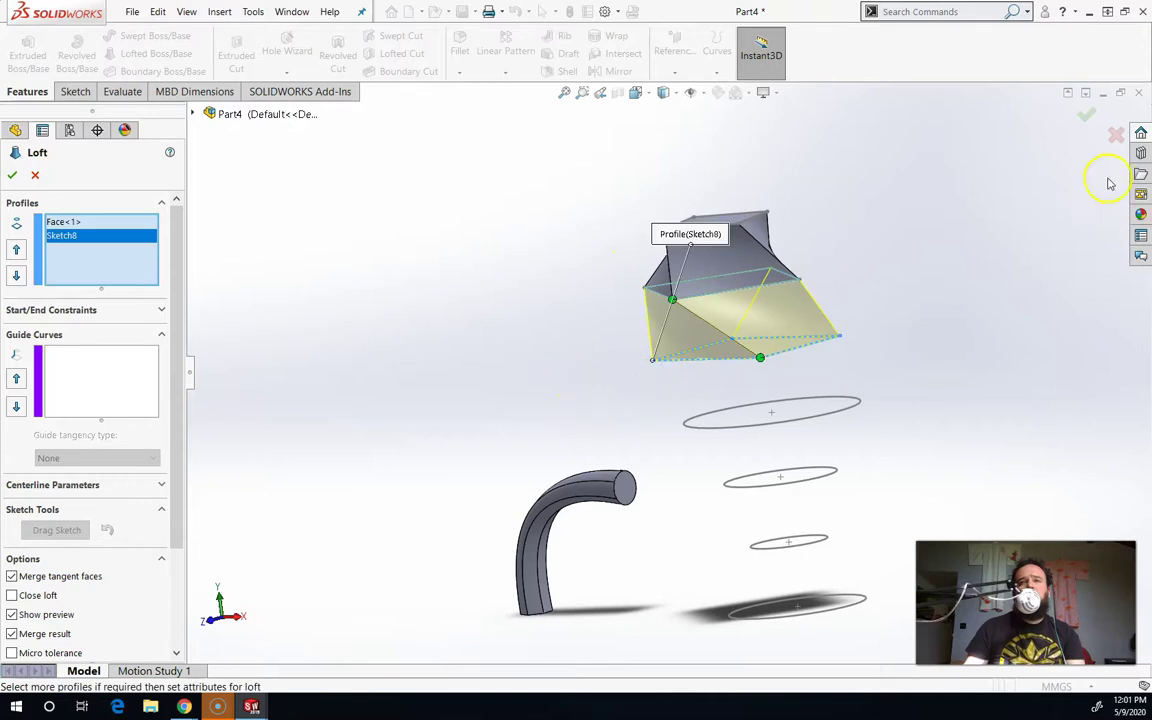
click(1090, 116)
Loft from the solid's rectangular underside face to the large circle directly below it, Sketch7.
mouse_move(625, 405)
middle_down()
mouse_move(609, 401)
mouse_move(607, 368)
mouse_move(582, 366)
middle_up()
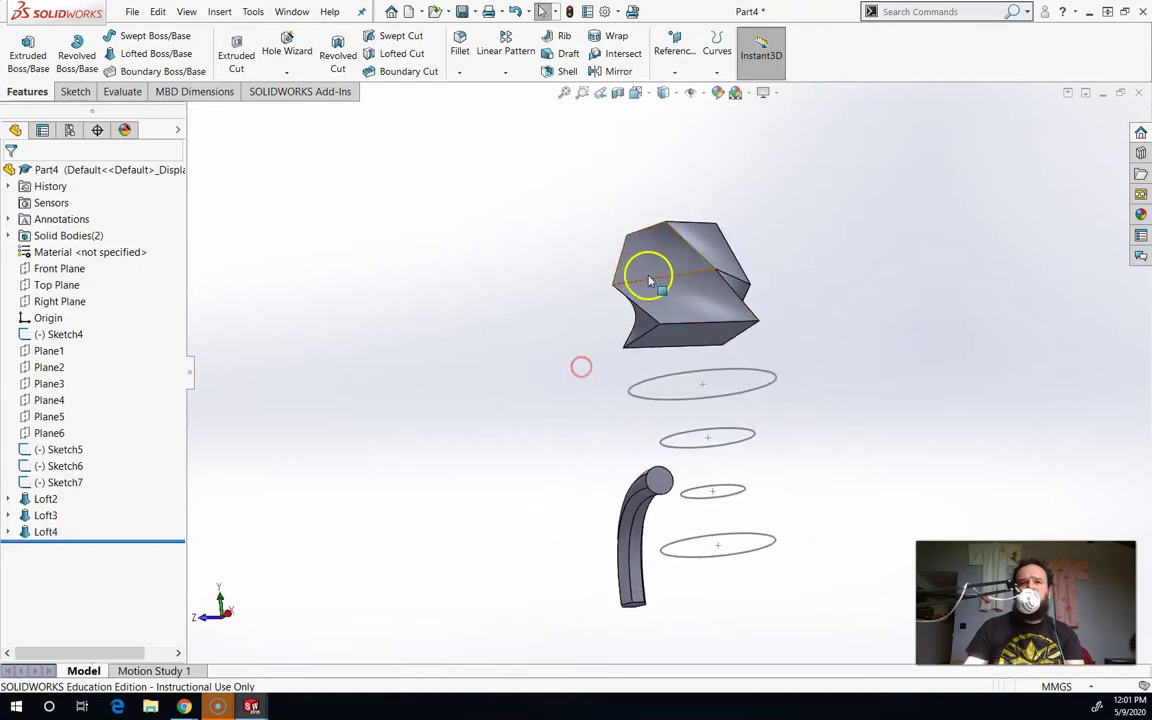
click(157, 56)
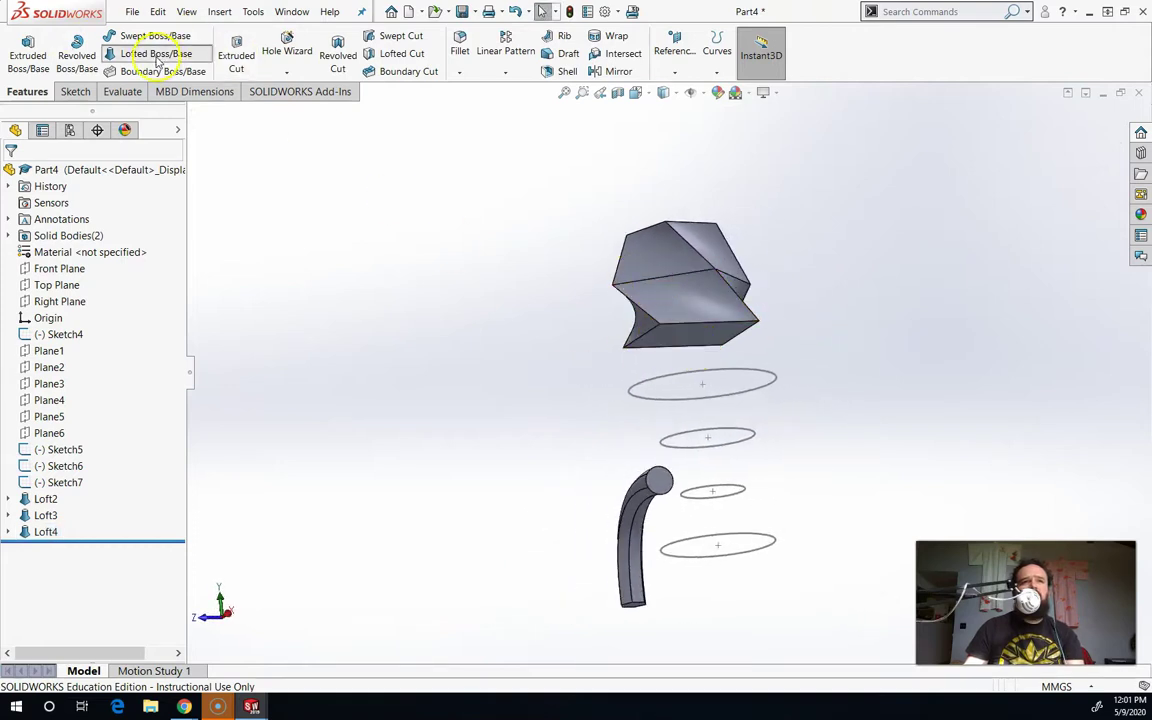
click(670, 335)
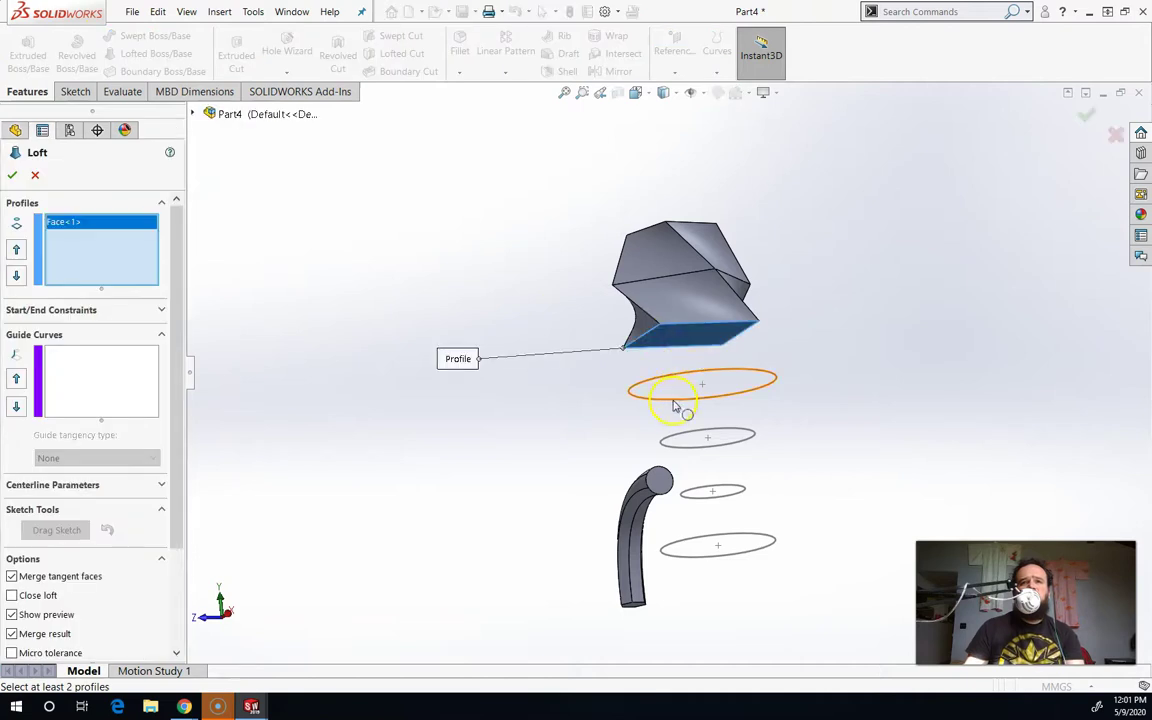
click(675, 402)
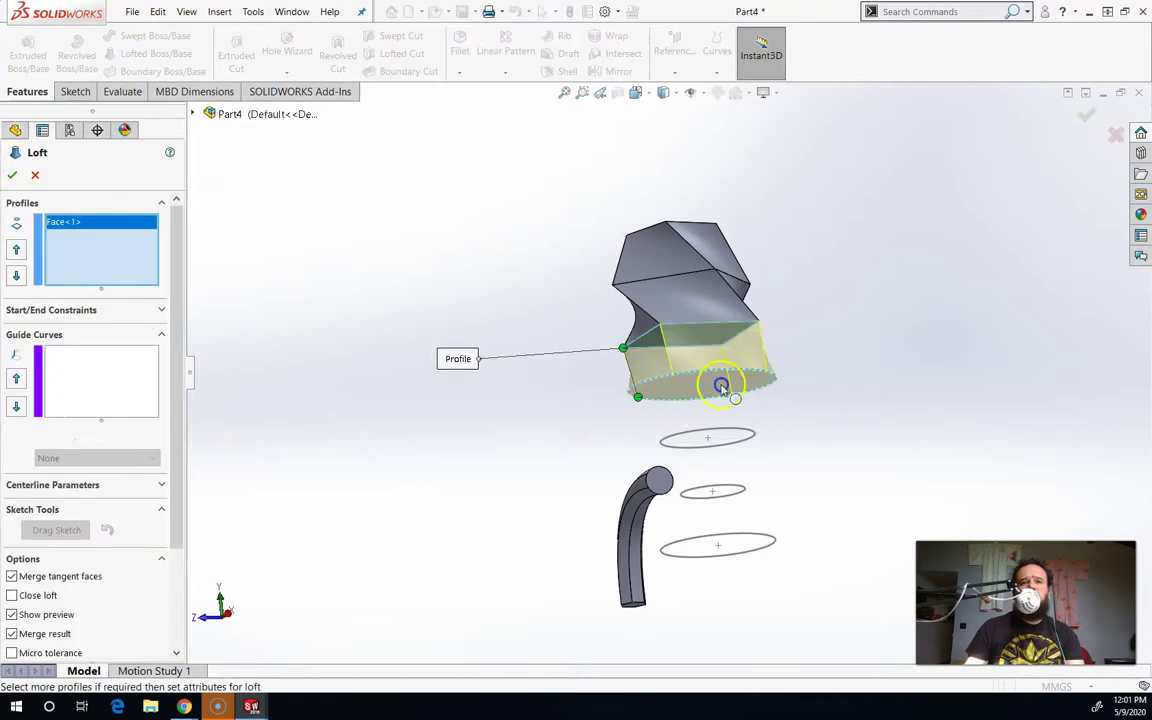
click(1087, 120)
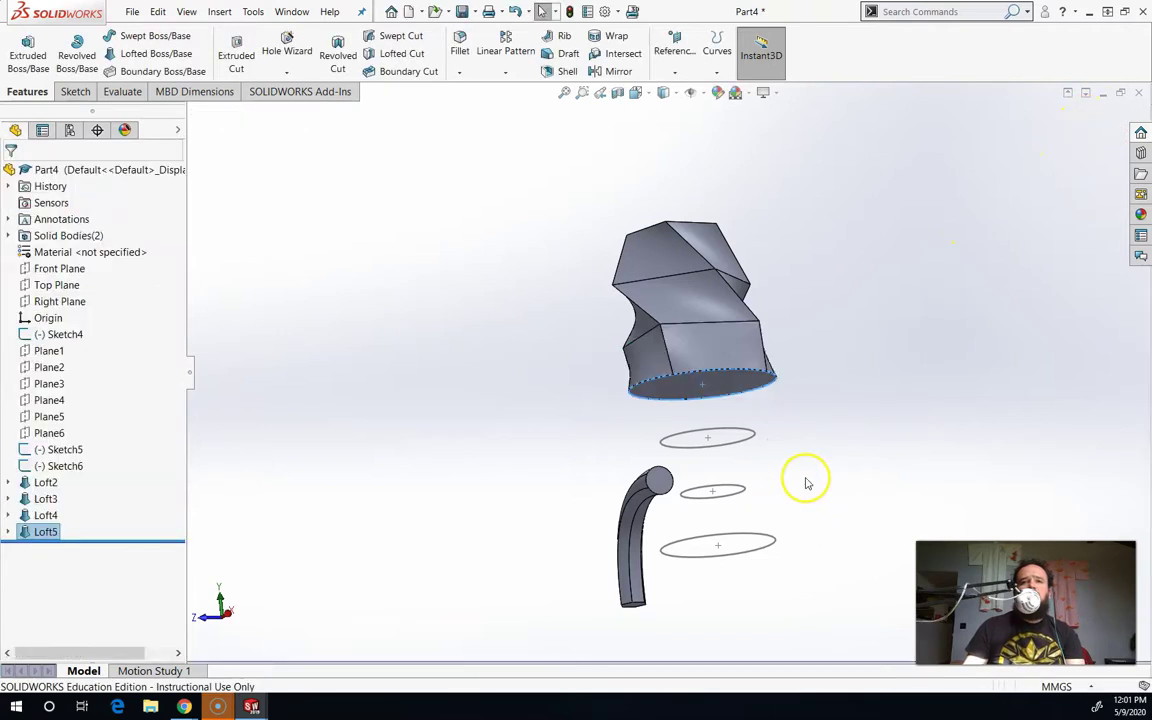
Loft from the solid's large circular underside face to the next smaller circle, Sketch6.
middle_drag(808, 484, 797, 470)
click(658, 381)
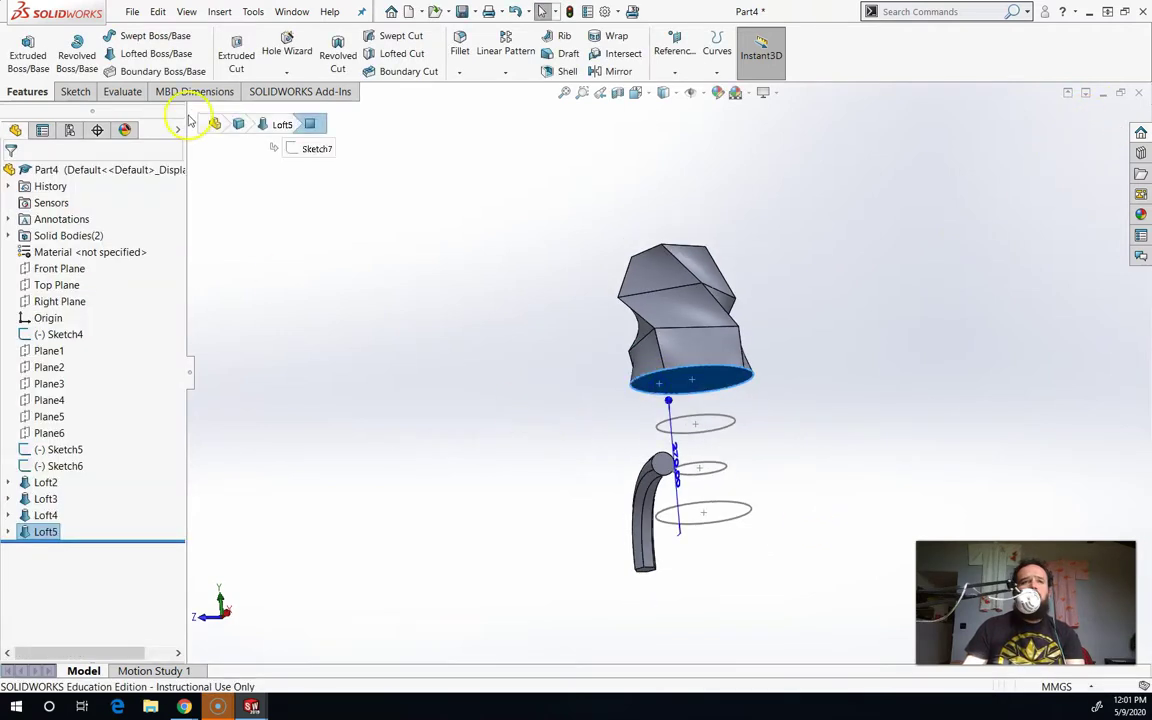
click(140, 53)
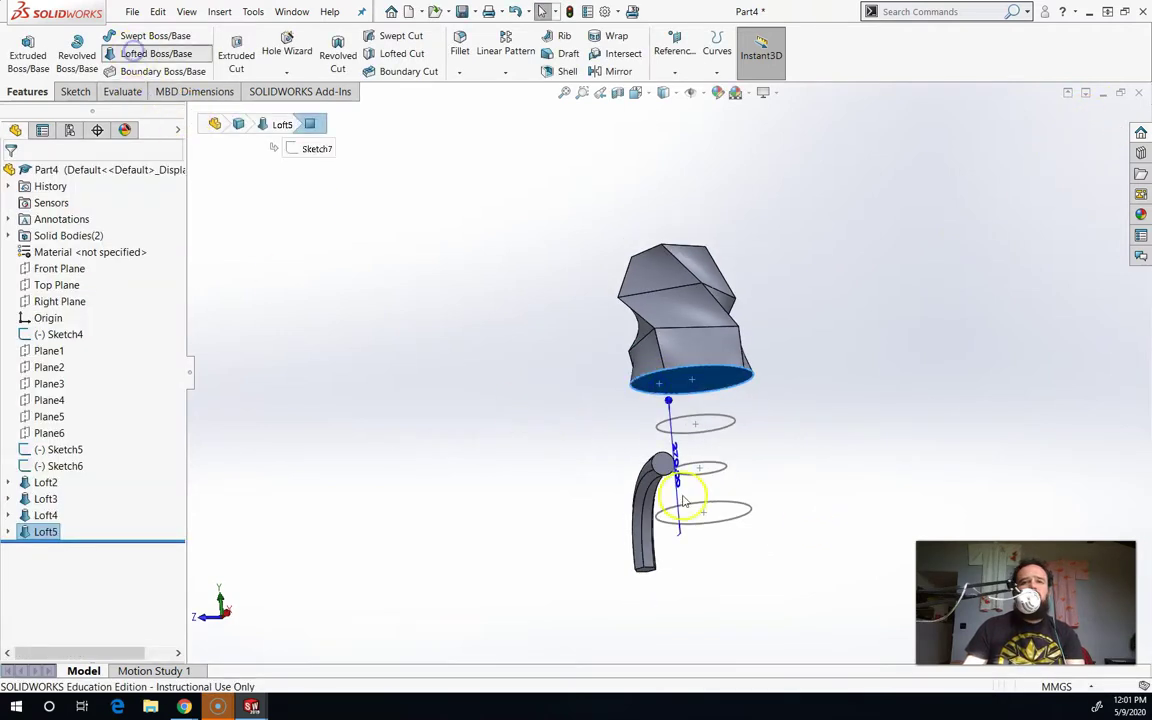
click(690, 436)
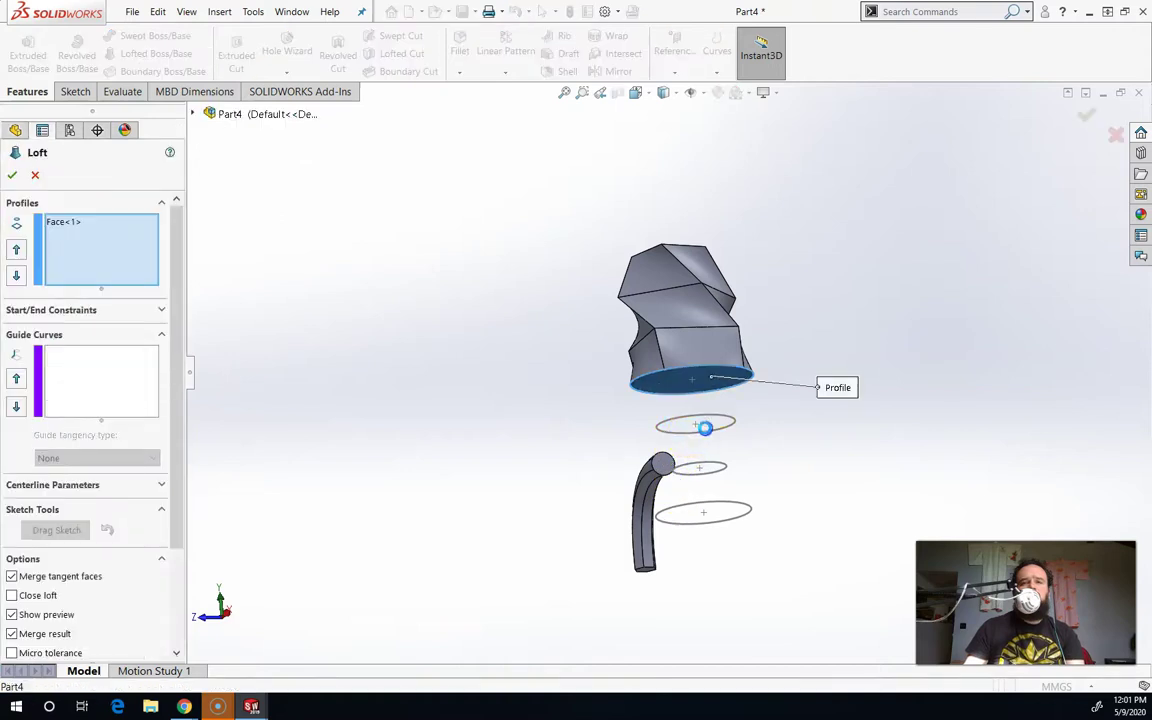
click(1080, 118)
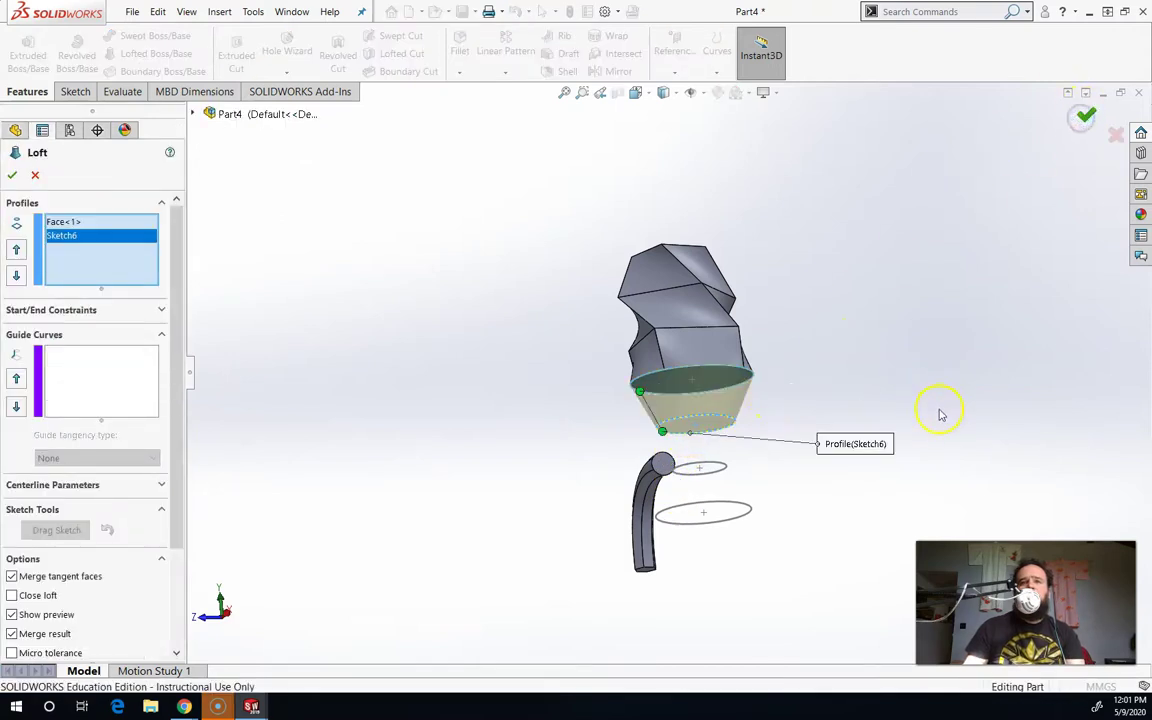
Extend the stacked solid with a loft from its circular underside face to the smallest circle, Sketch5.
middle_drag(830, 437, 888, 405)
middle_drag(785, 437, 833, 417)
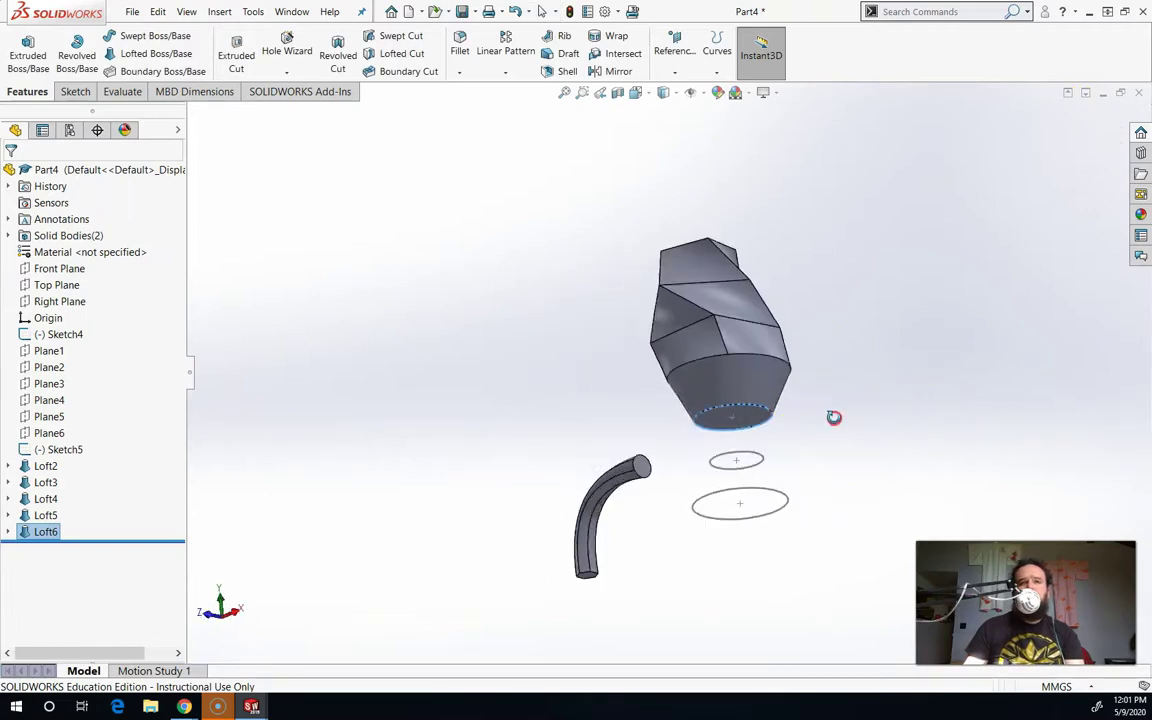
scroll(810, 452, down, 3)
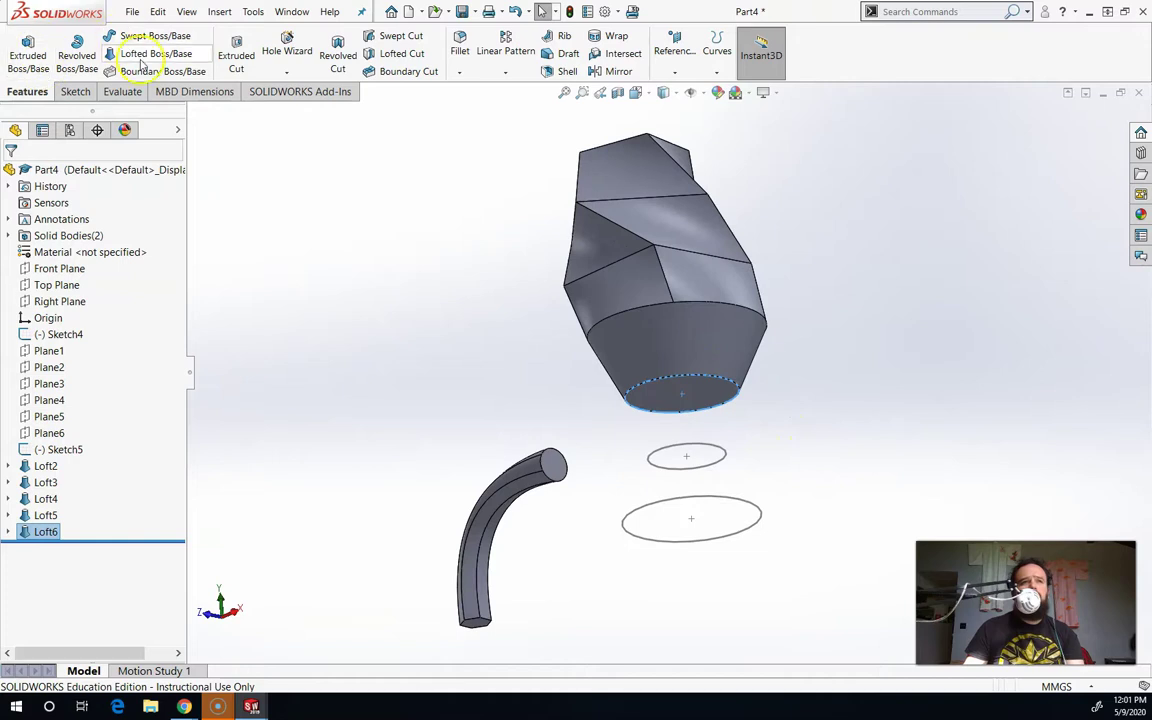
click(140, 53)
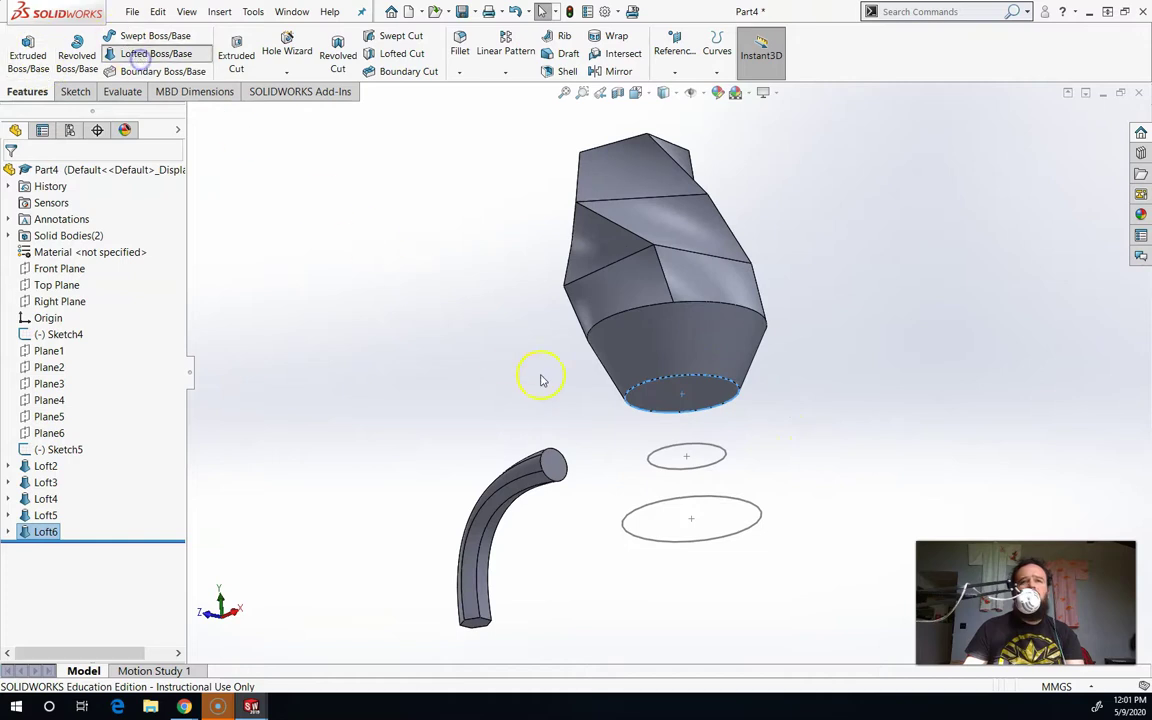
click(662, 399)
click(672, 474)
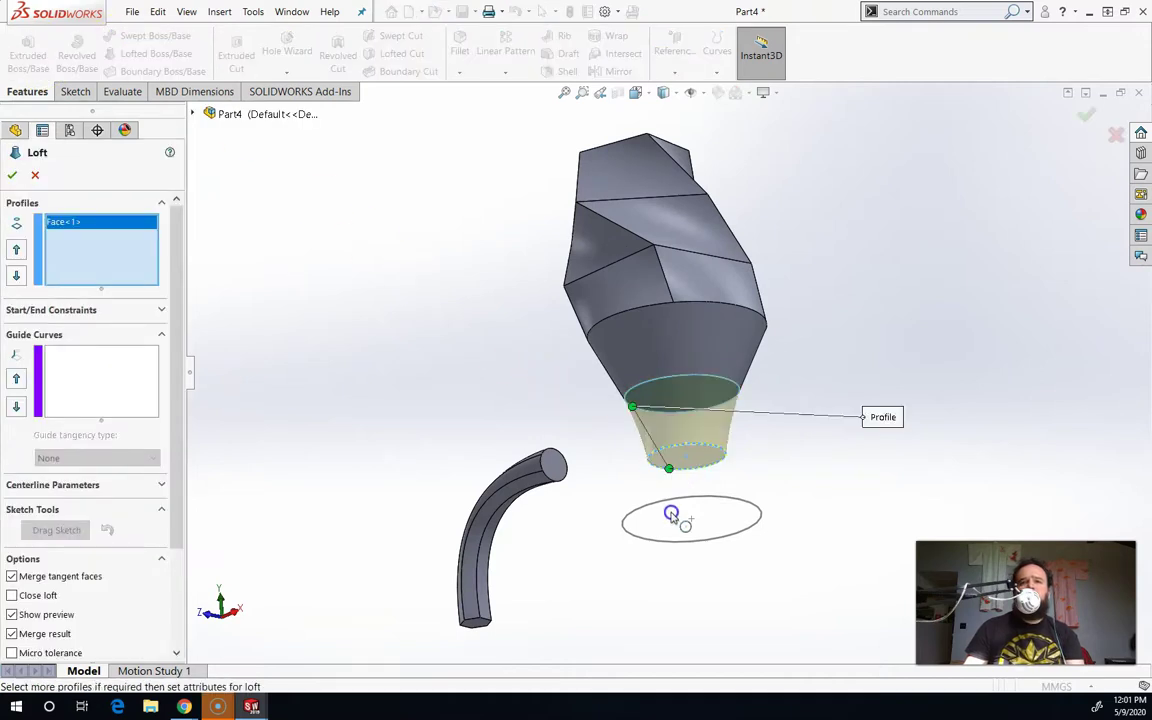
click(1088, 112)
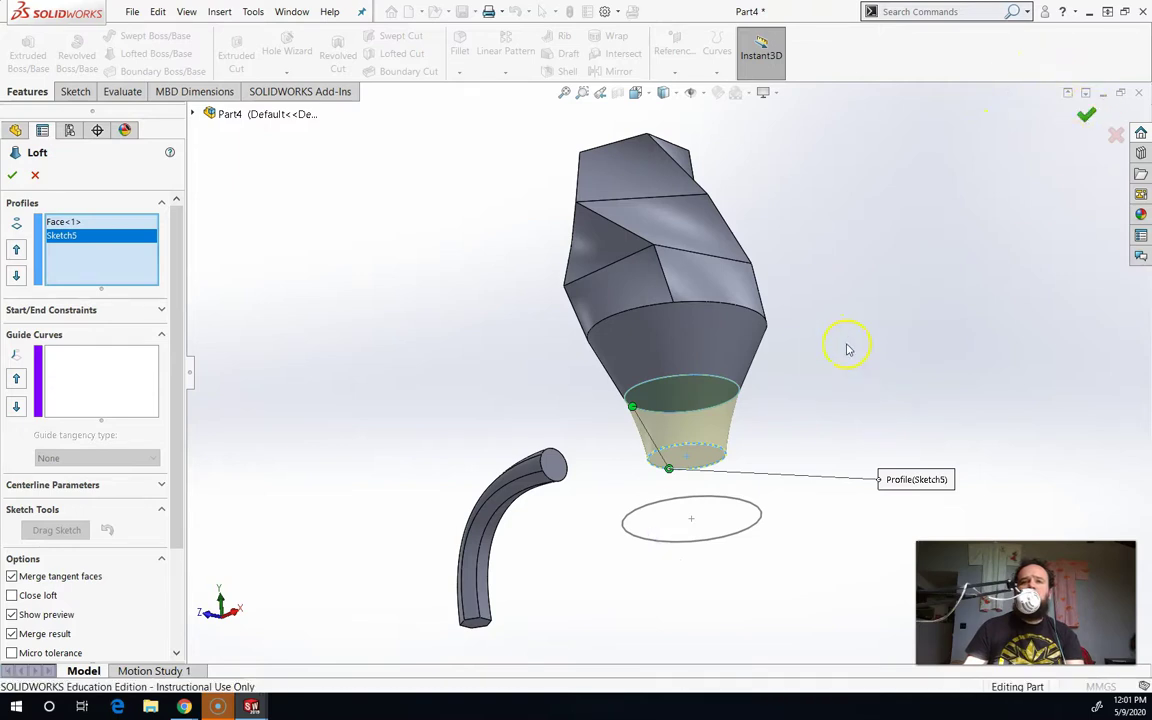
Loft from the smallest circular underside face to the bottom circle, Sketch4, to form the flared base.
click(874, 463)
middle_drag(874, 463, 839, 439)
click(150, 53)
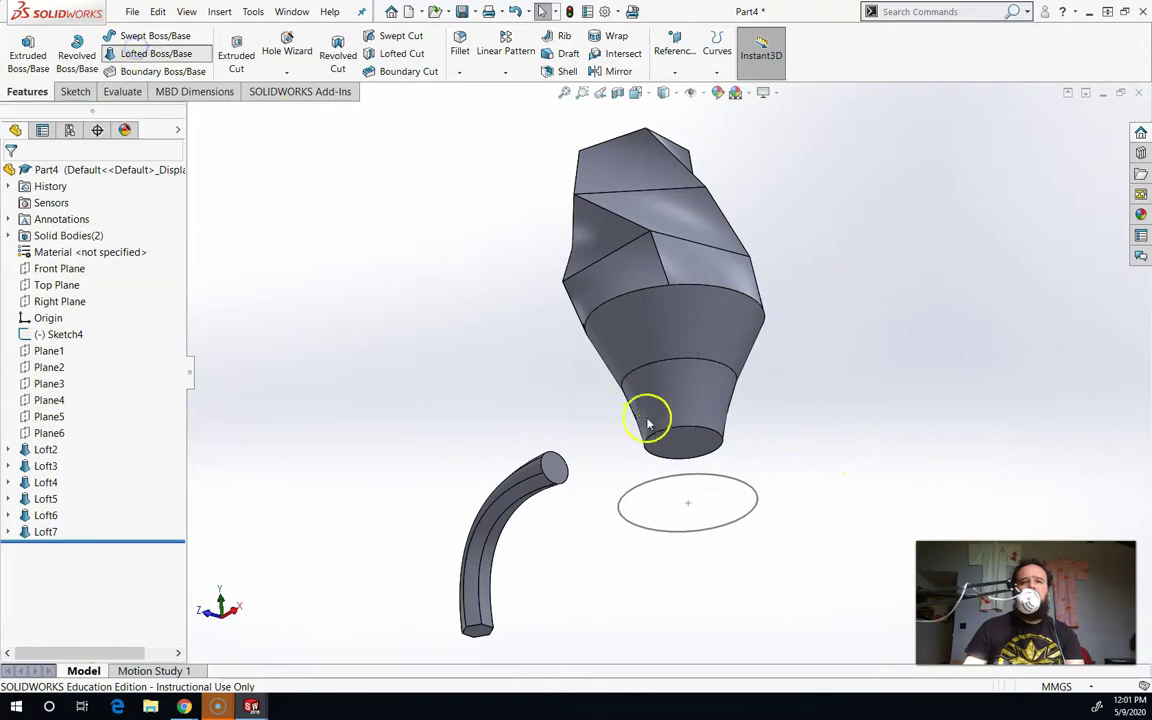
click(664, 443)
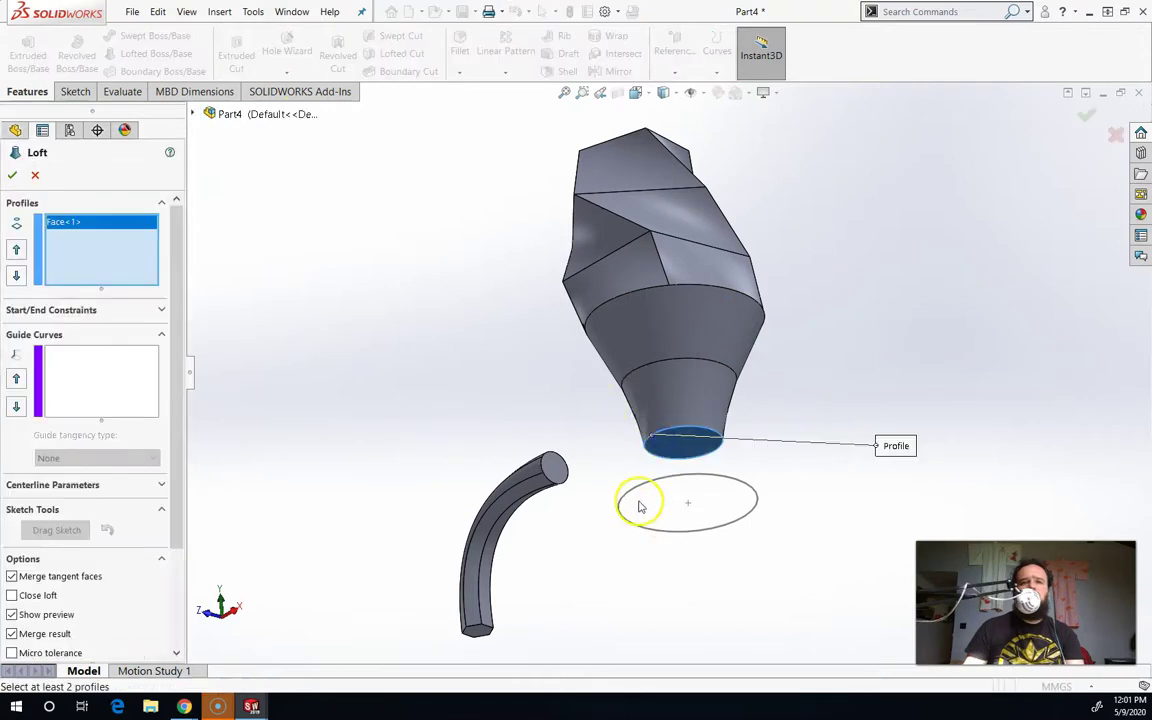
click(641, 491)
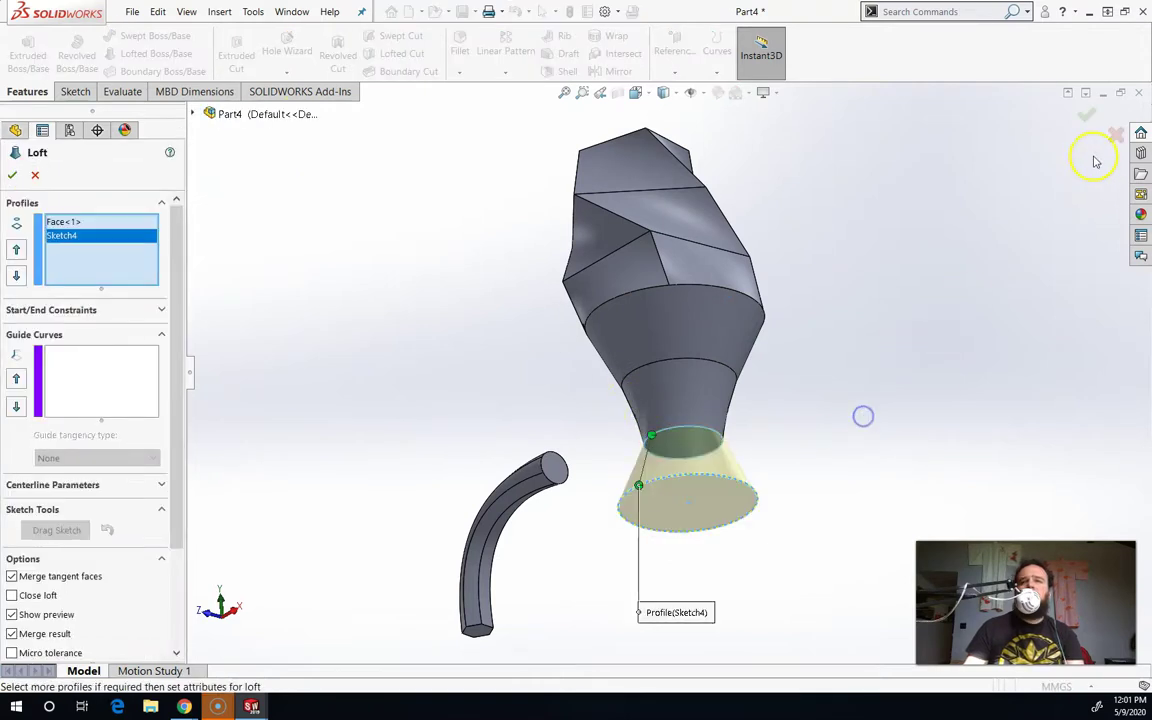
click(1085, 117)
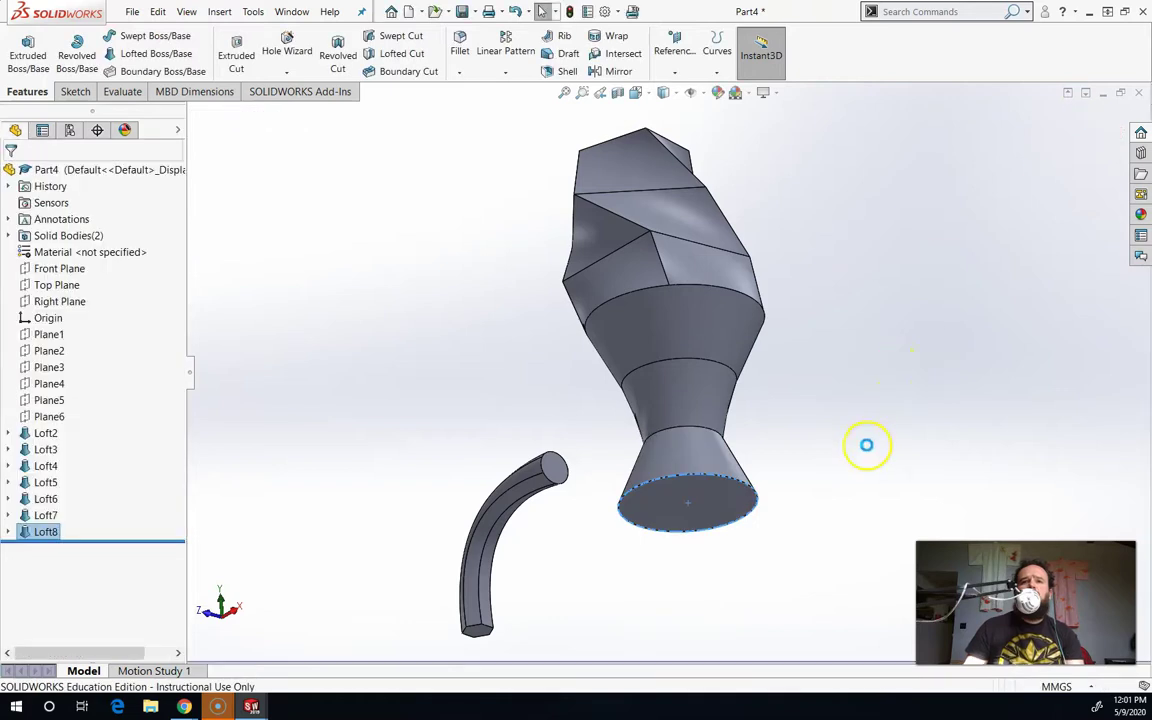
middle_drag(866, 445, 836, 463)
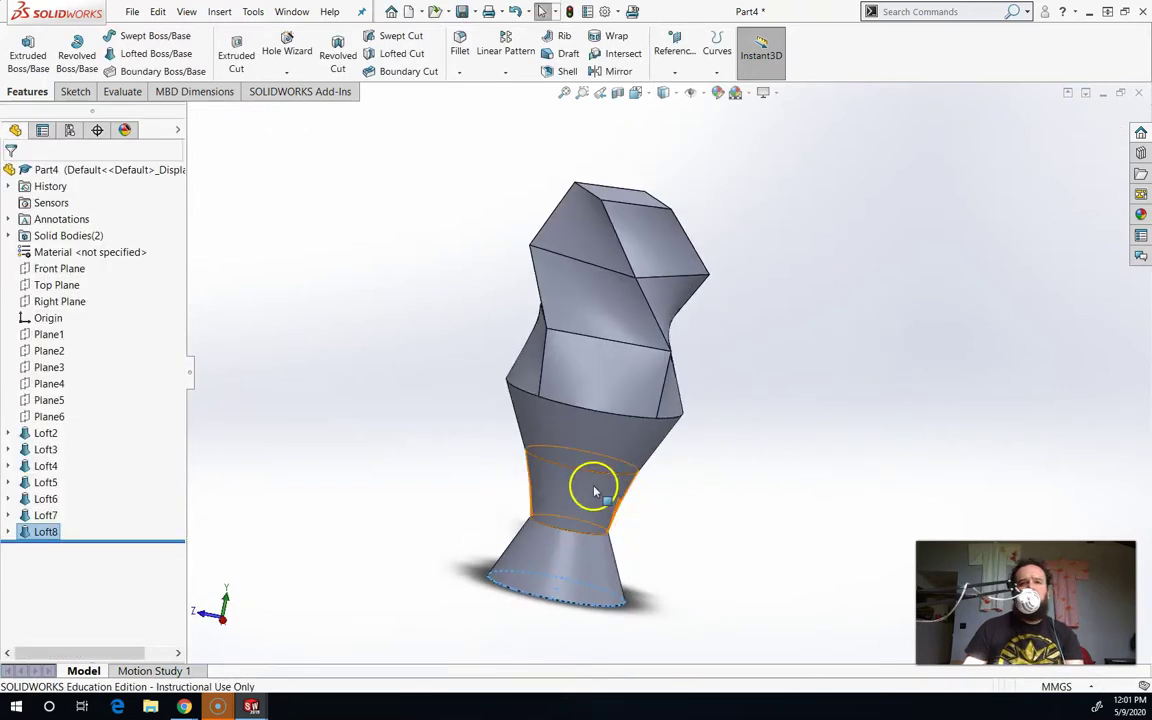
middle_drag(594, 489, 774, 470)
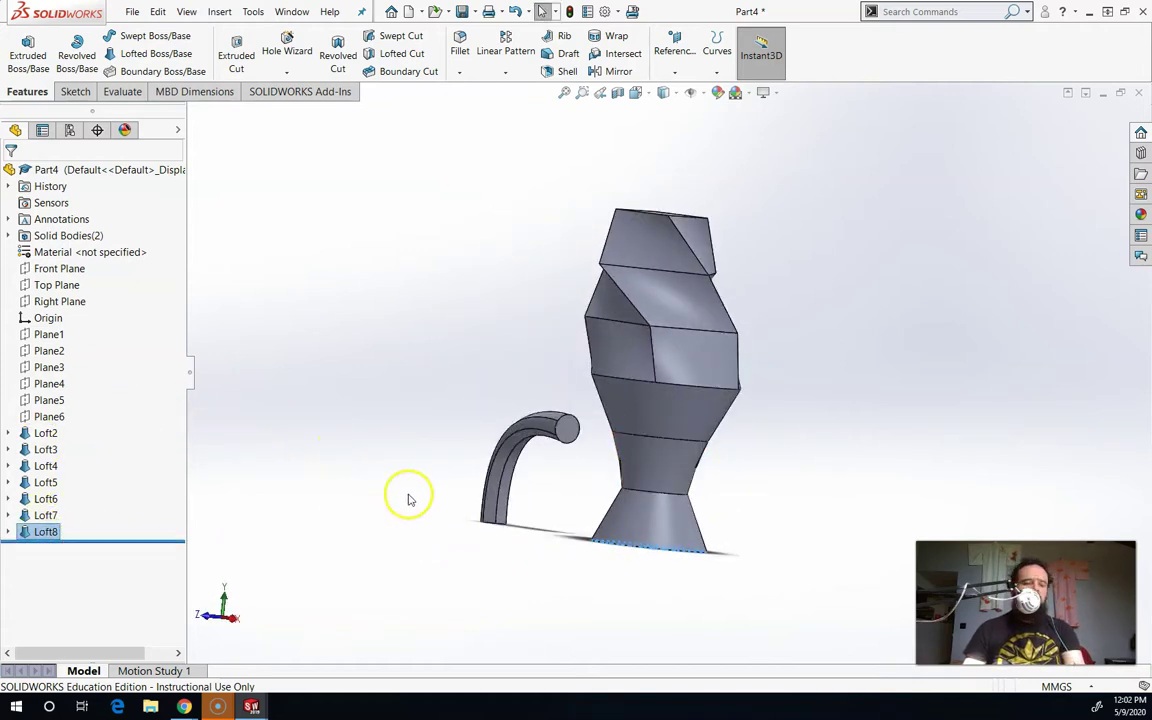
Undo the stacked body's individual lofts until only the curved handle and the loose profile sketches remain.
key(ctrl+z)
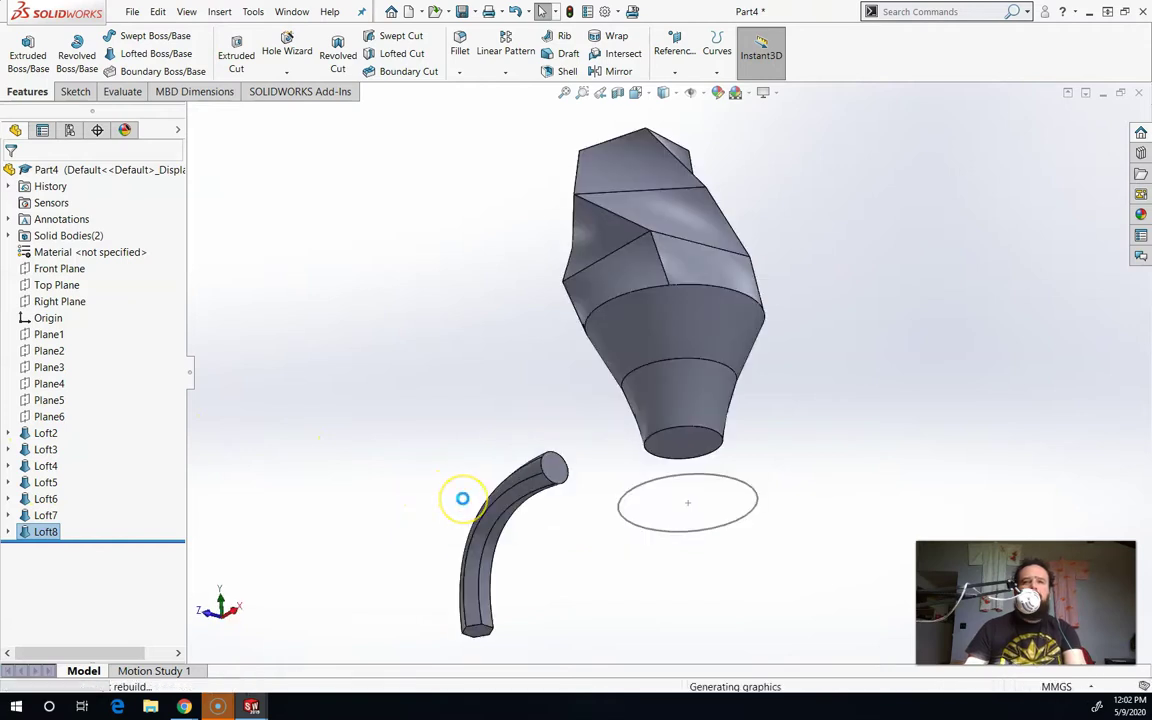
key(ctrl+z)
key(ctrl+z)
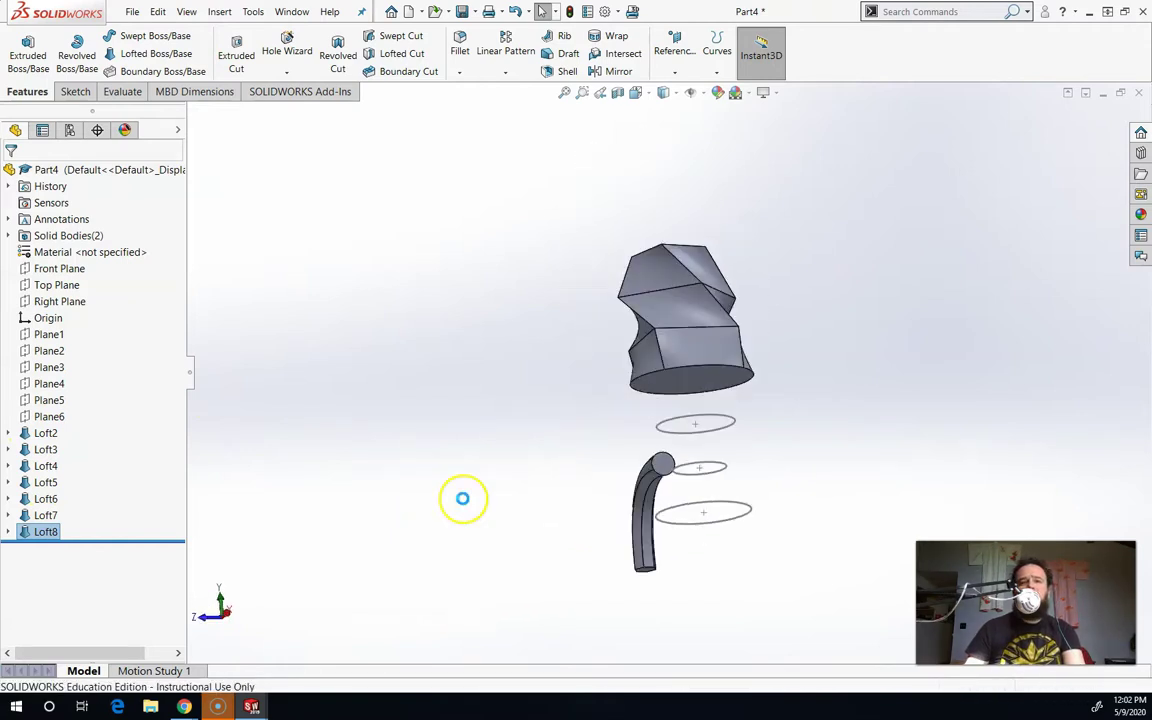
key(ctrl+z)
key(ctrl+z)
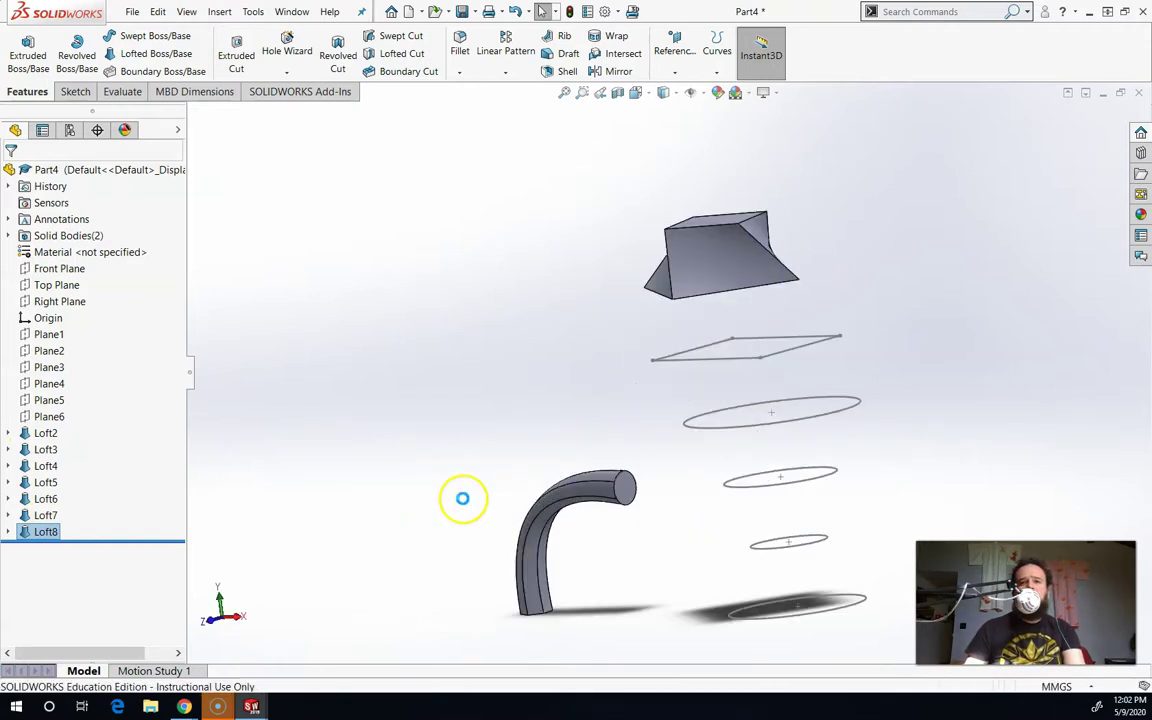
key(ctrl+z)
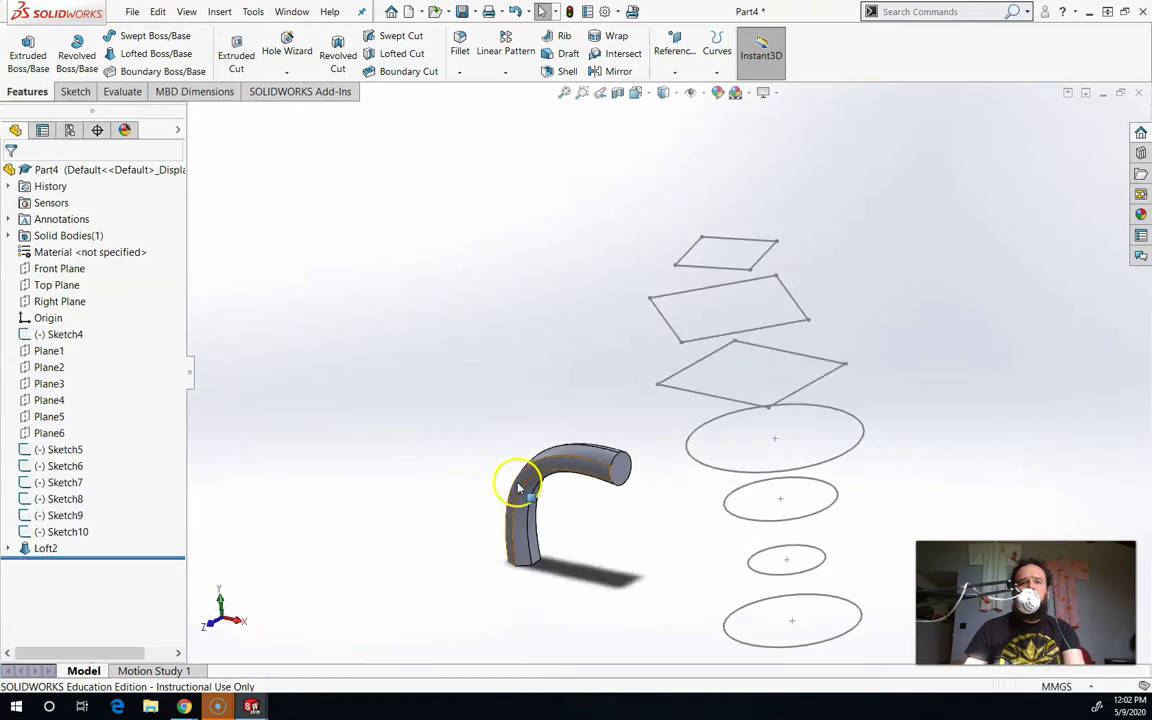
Start a loft through the four circles from the bottom up, Sketch4 to Sketch7, and align Sketch7's connector point to remove the twist.
click(152, 54)
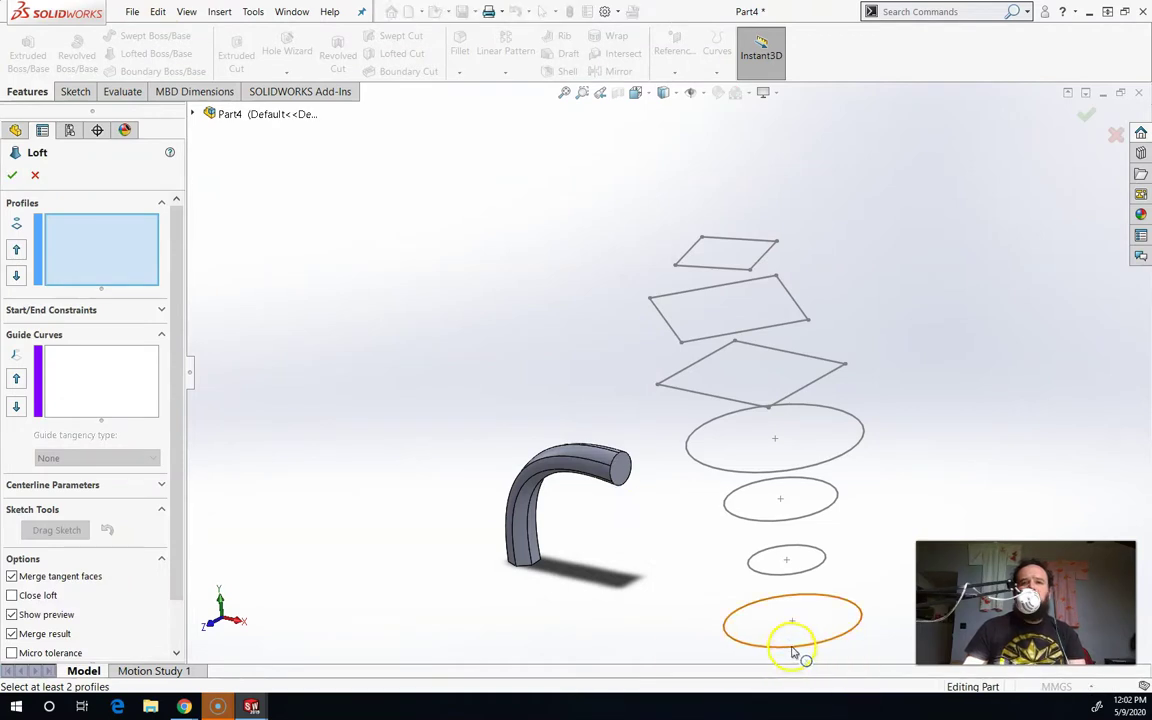
click(791, 646)
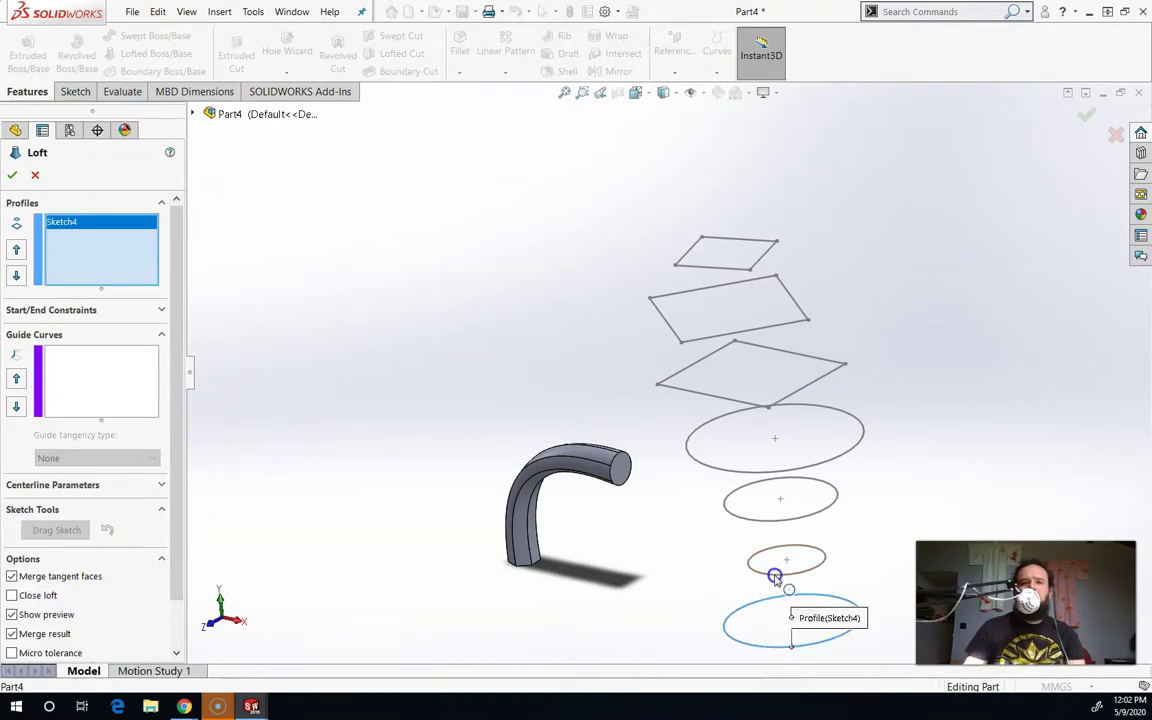
click(775, 577)
click(752, 520)
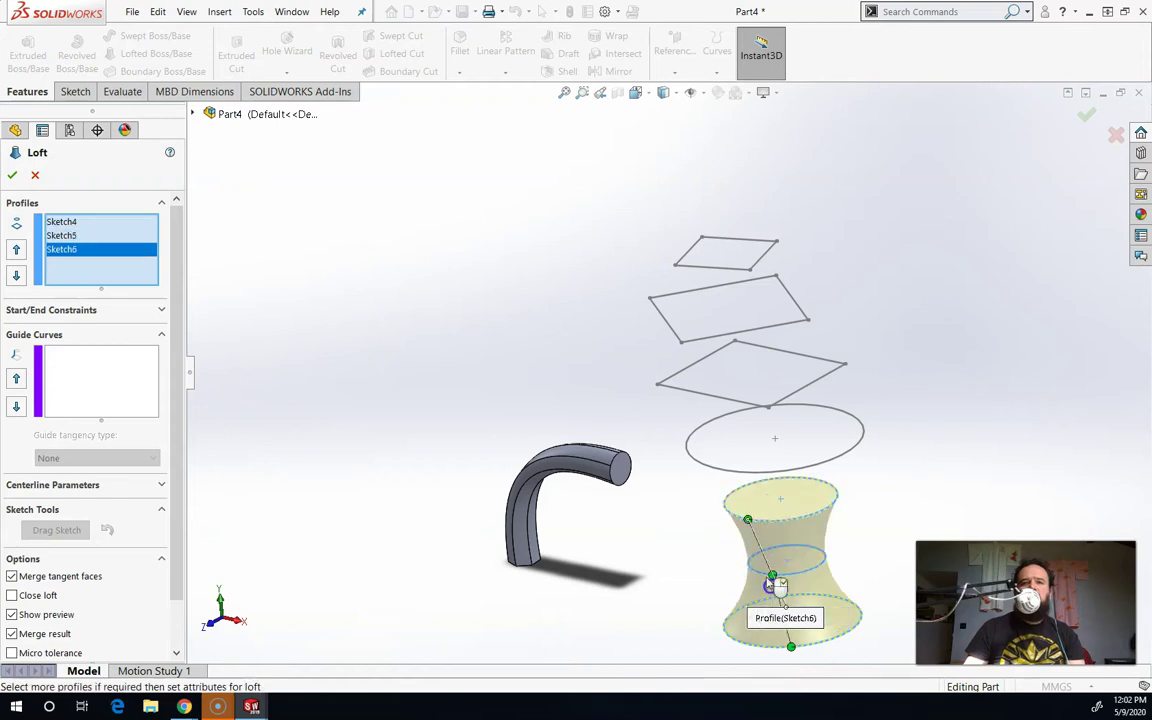
click(720, 425)
mouse_move(733, 598)
middle_down()
mouse_move(715, 548)
mouse_move(720, 478)
mouse_move(746, 506)
mouse_move(749, 556)
middle_up()
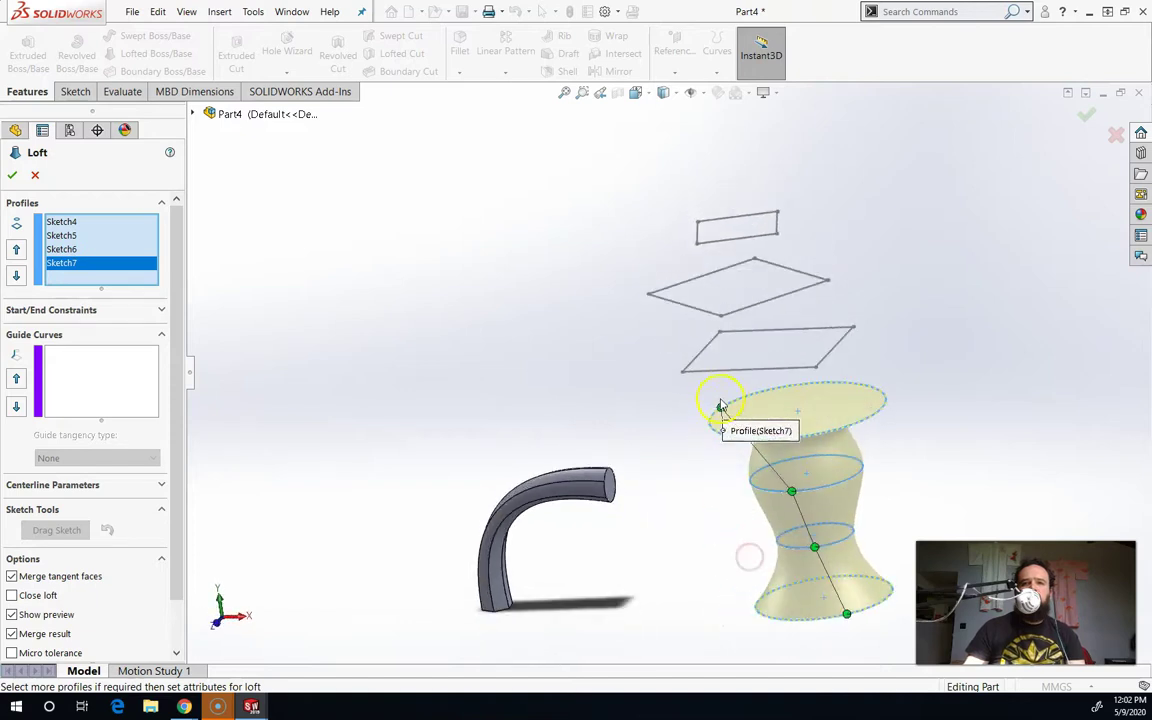
mouse_move(721, 408)
mouse_down()
mouse_move(733, 449)
mouse_move(762, 450)
mouse_up()
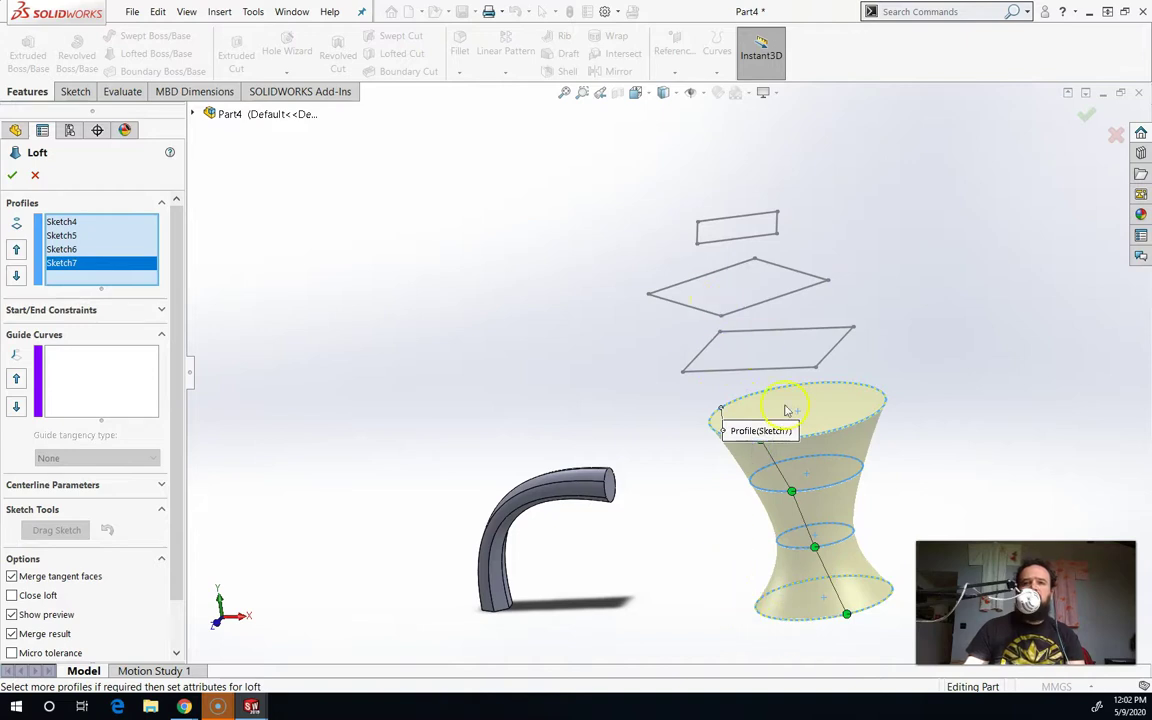
Add the rectangles Sketch8, Sketch9 and Sketch10 as profiles at matching corners, and finish the single seven-profile loft.
click(683, 374)
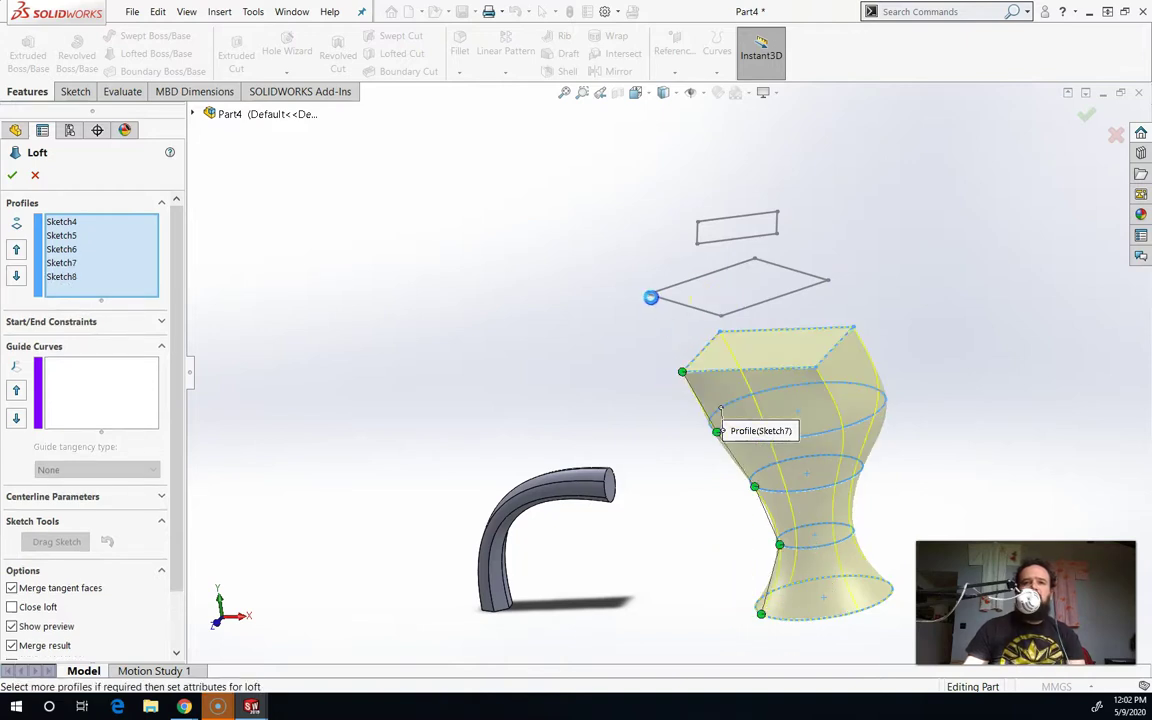
click(649, 297)
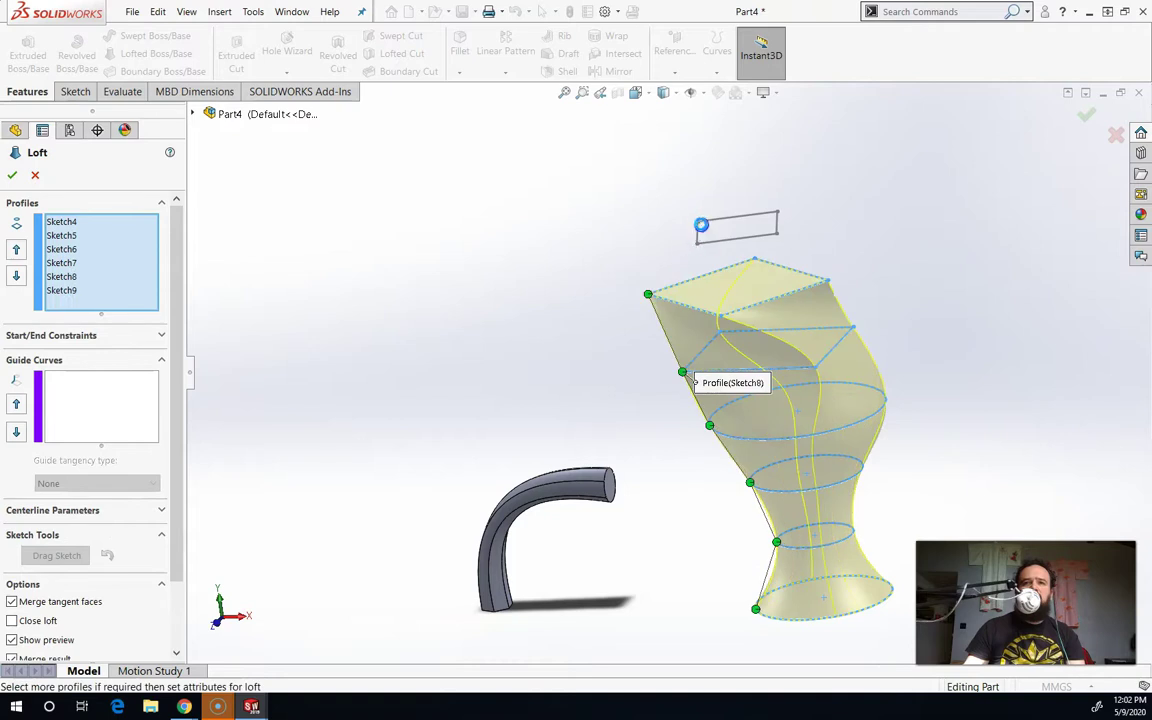
click(701, 225)
click(701, 228)
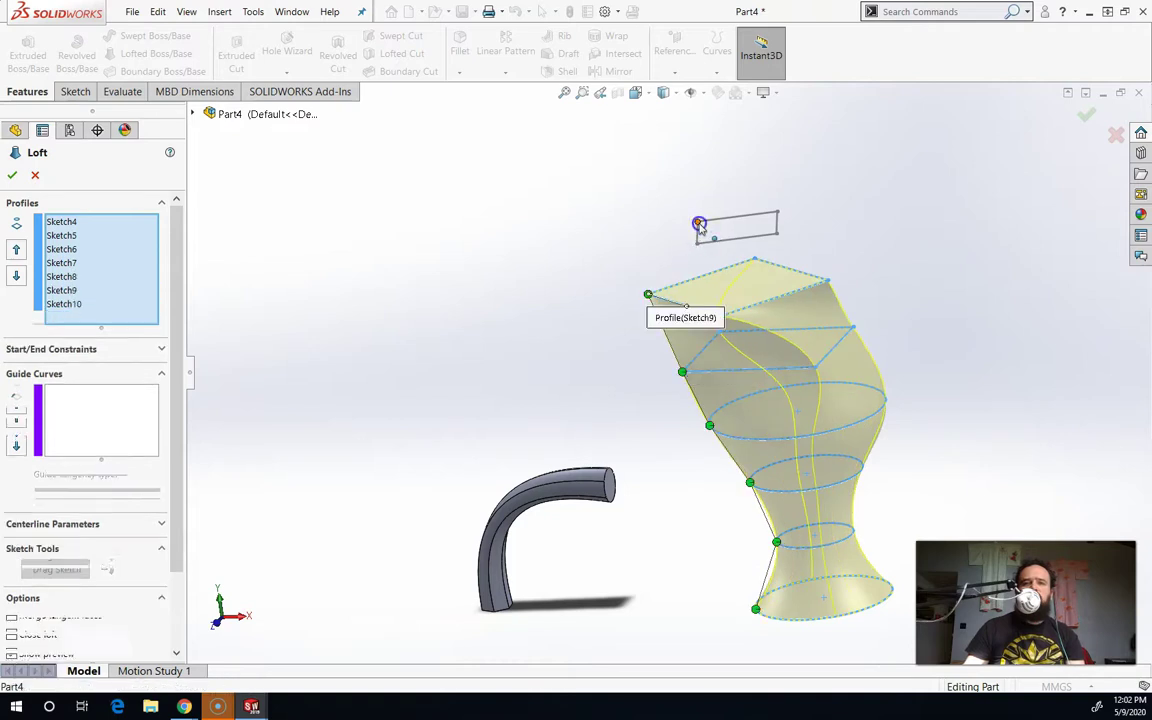
mouse_move(643, 476)
middle_down()
mouse_move(817, 461)
mouse_move(561, 447)
mouse_move(486, 491)
mouse_move(642, 476)
mouse_move(635, 545)
mouse_move(604, 545)
middle_up()
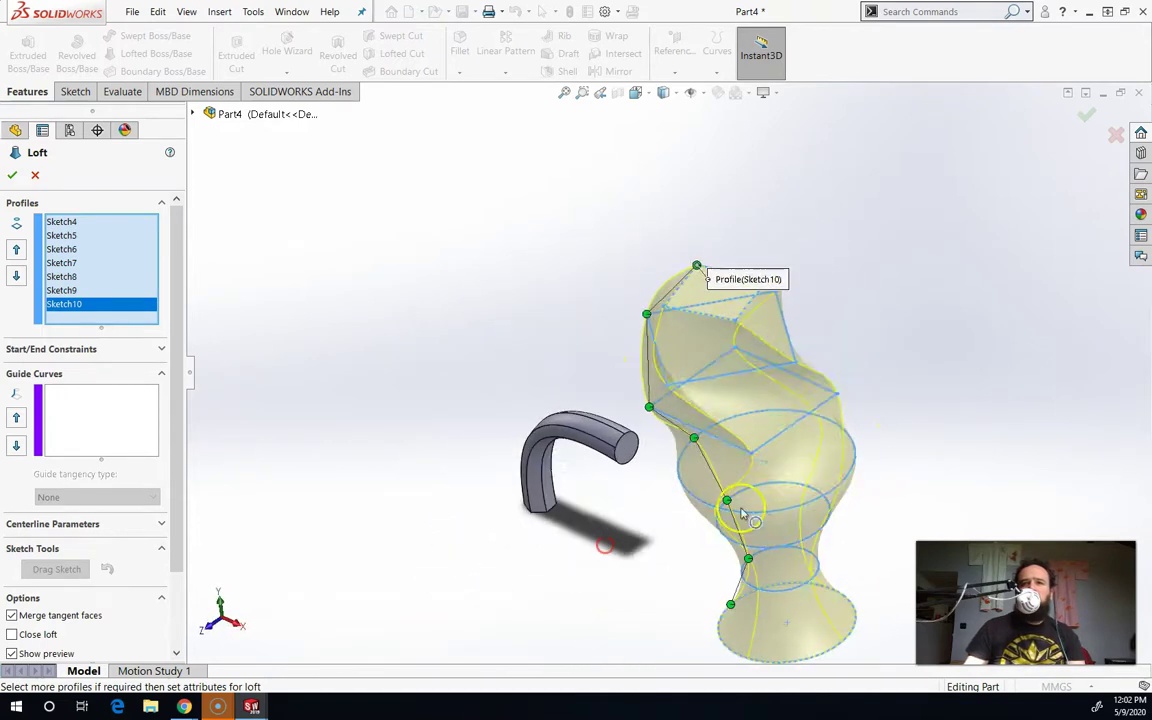
click(1088, 120)
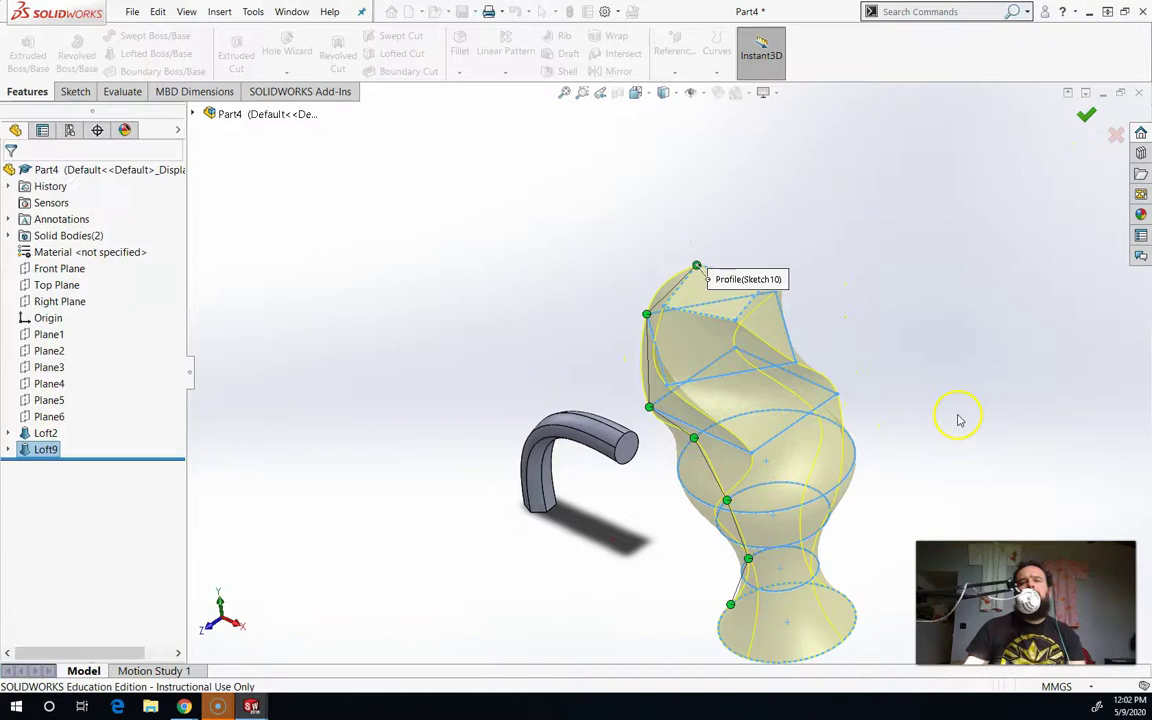
mouse_move(927, 374)
middle_down()
mouse_move(743, 393)
mouse_move(699, 439)
mouse_move(946, 386)
middle_up()
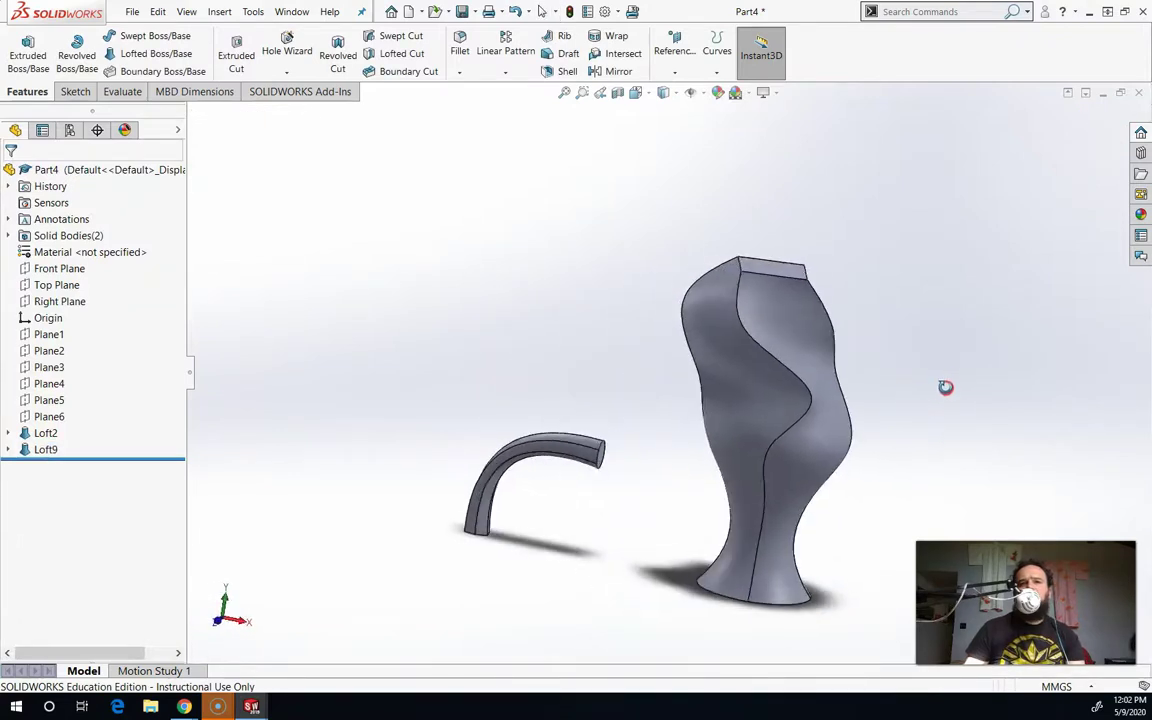
Edit the seven-profile loft and move Sketch9's connector point to a different rectangle corner to twist the upper body.
click(42, 449)
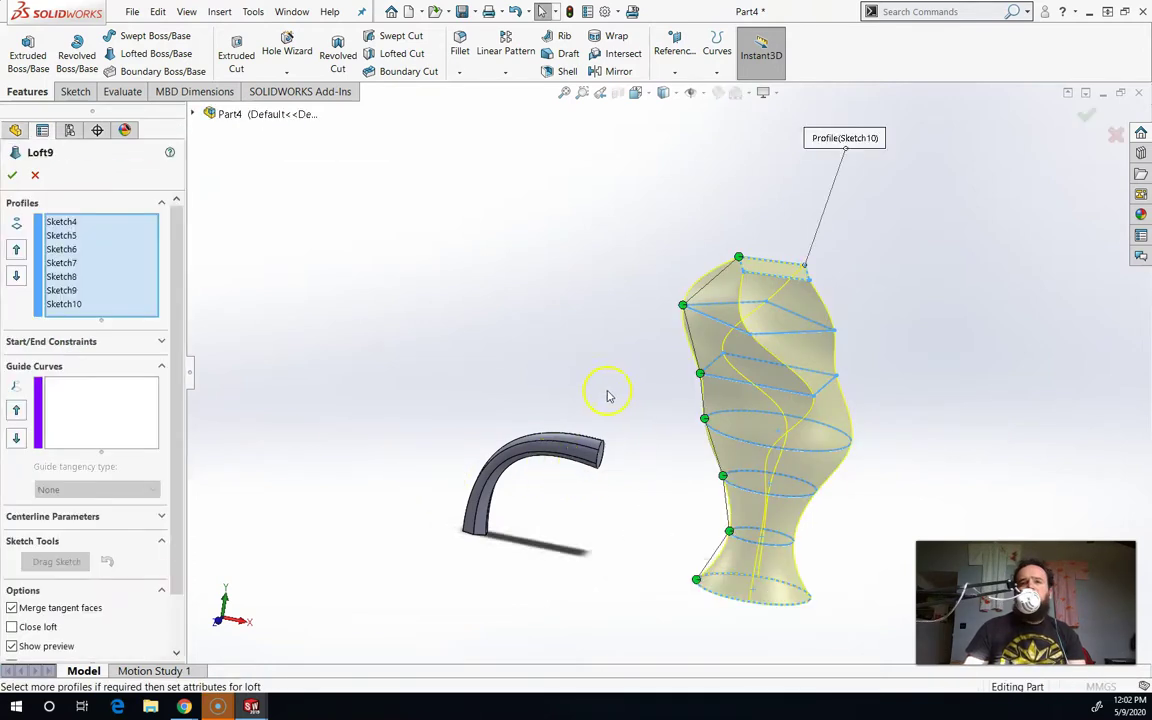
middle_drag(608, 396, 586, 418)
drag(673, 310, 718, 302)
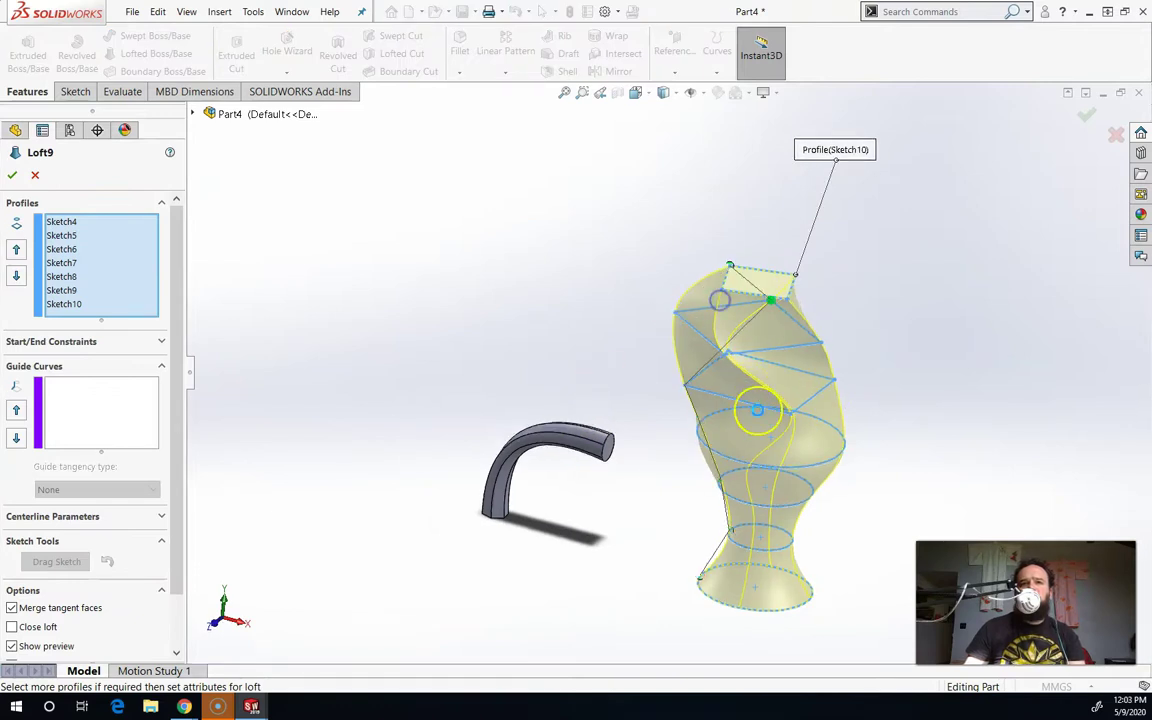
middle_drag(828, 463, 728, 391)
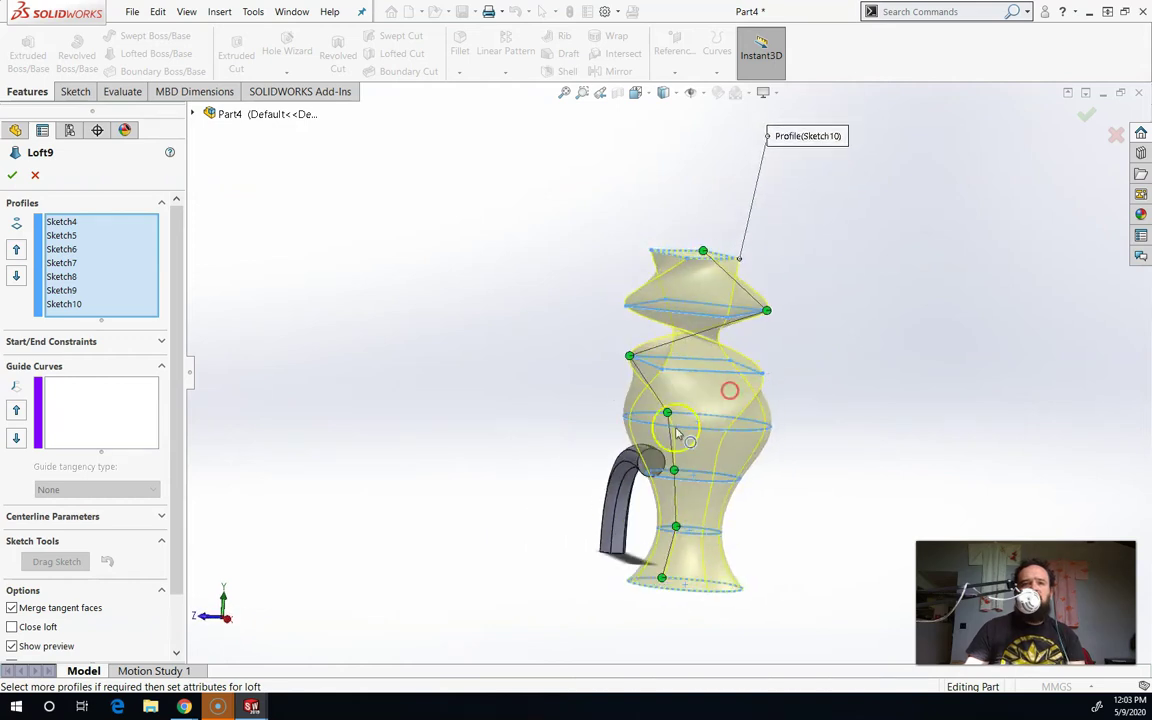
Move the connector point on the Sketch6 circle around to its opposite side to twist the lower body.
drag(672, 455, 675, 472)
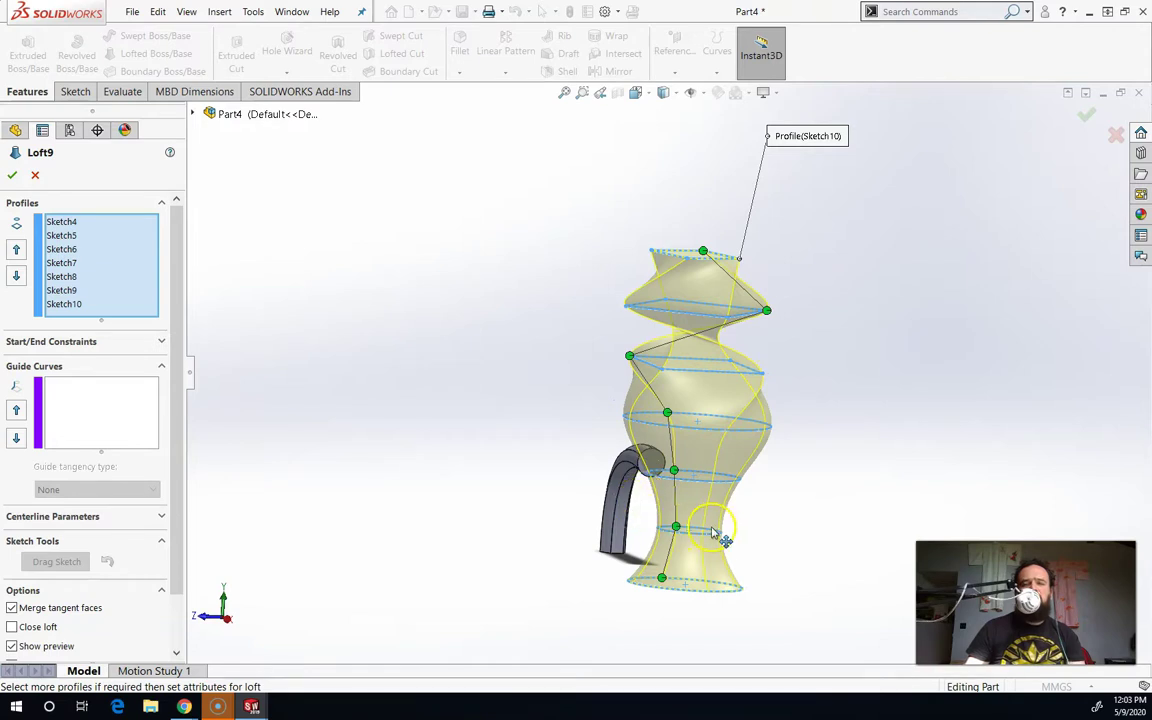
middle_drag(792, 520, 784, 504)
click(780, 485)
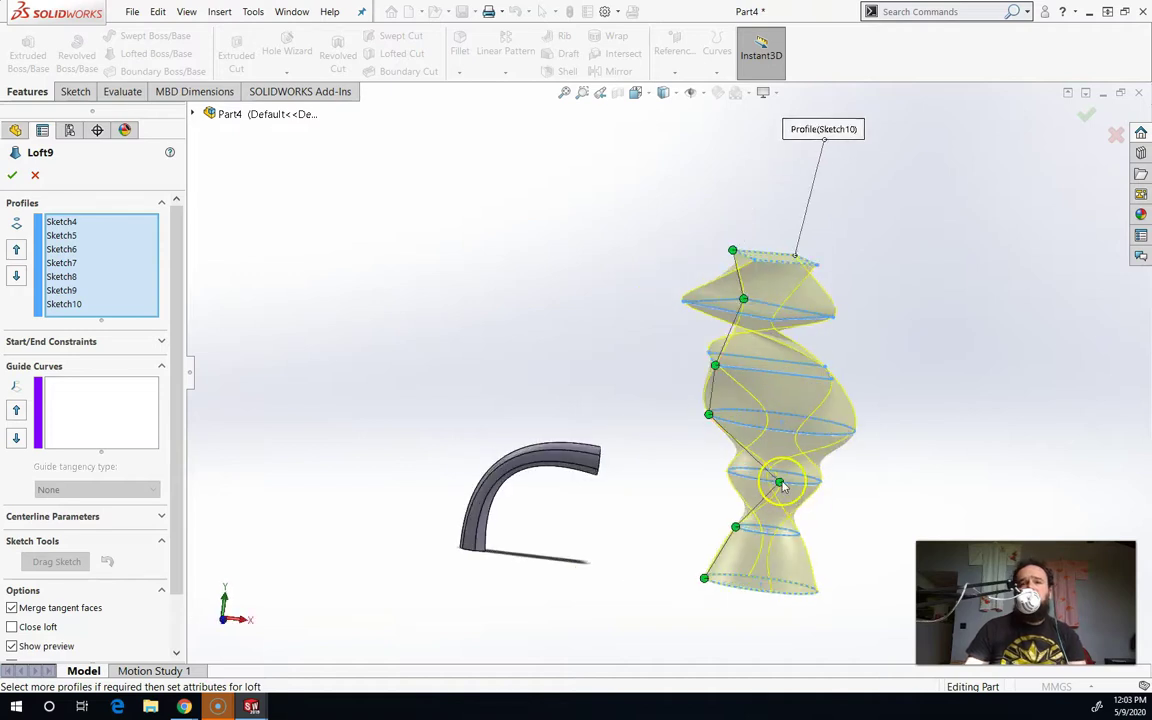
drag(782, 486, 821, 481)
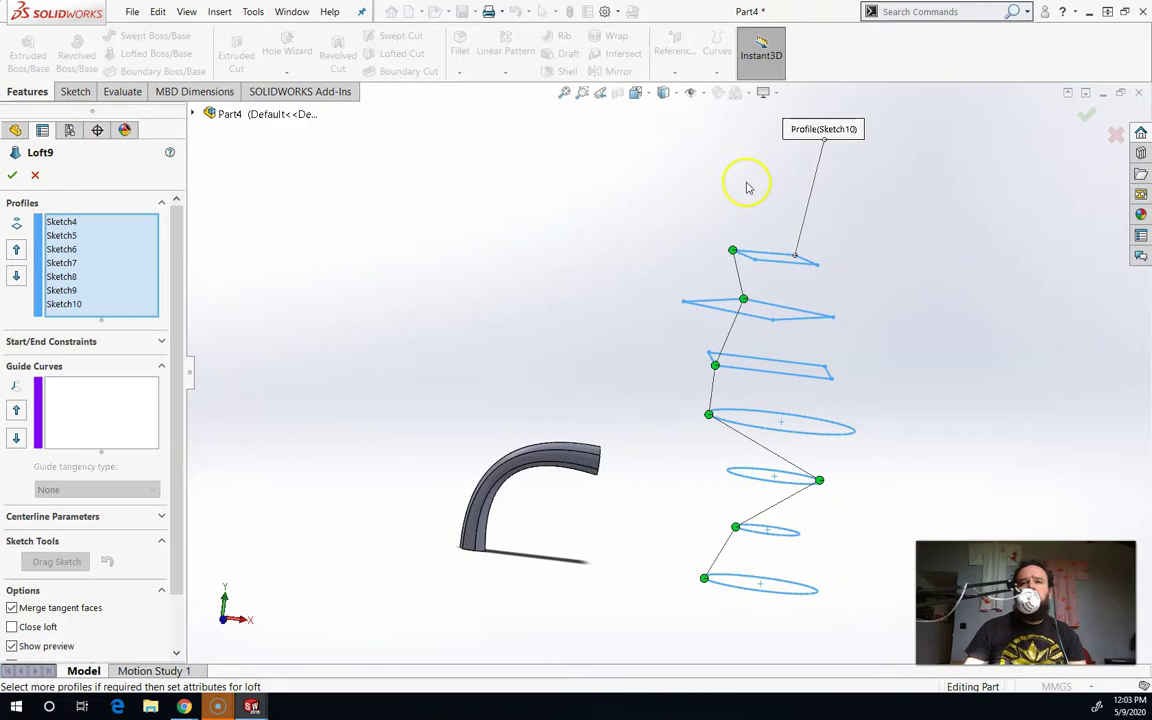
Realign the connector points on Sketch6 and Sketch9 with those of the neighbouring profiles to remove the twists.
middle_drag(738, 532, 738, 459)
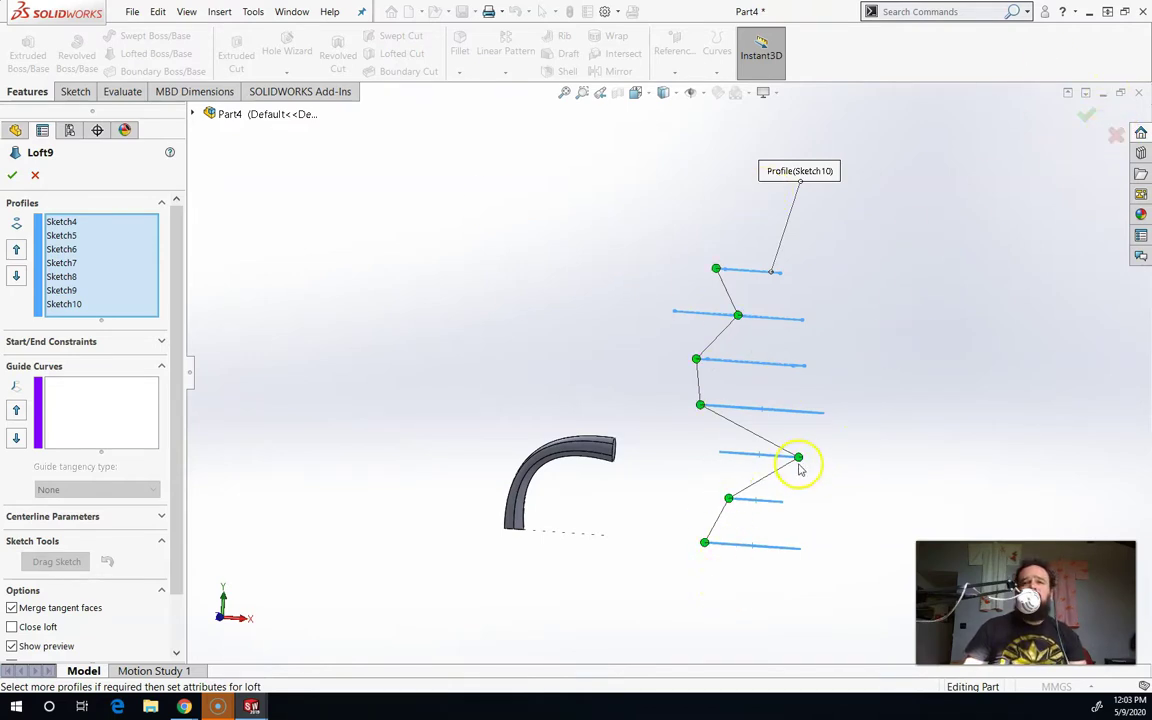
drag(798, 460, 720, 462)
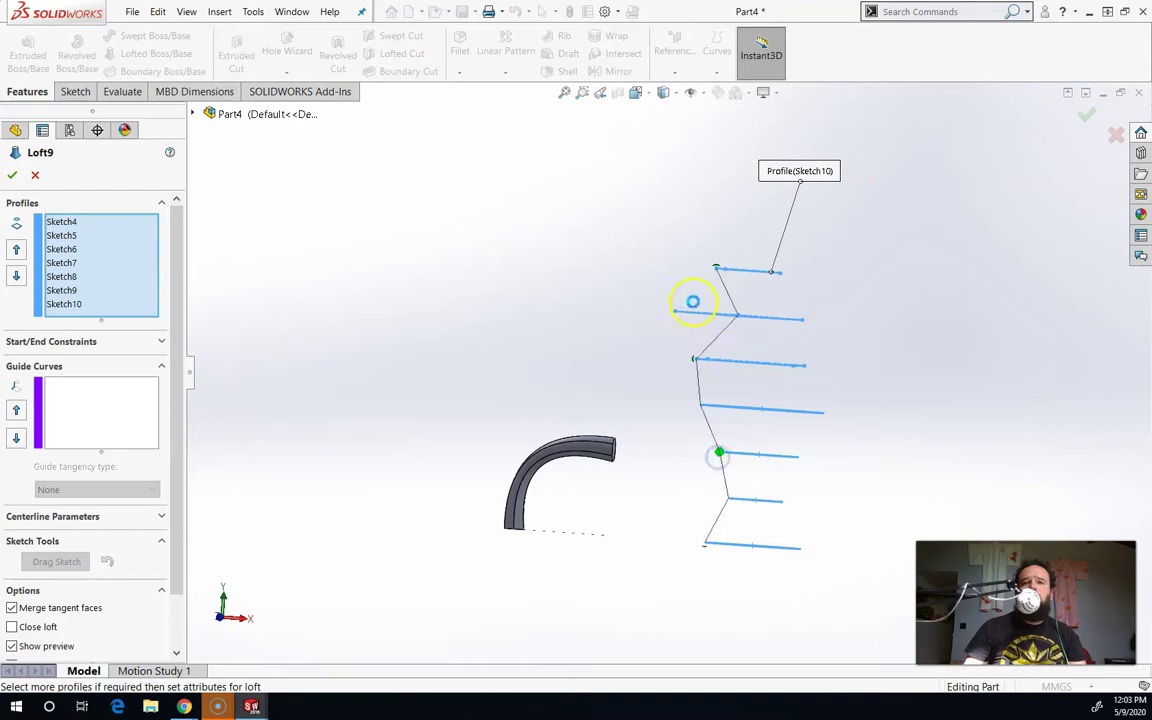
middle_drag(677, 375, 718, 330)
drag(655, 305, 702, 321)
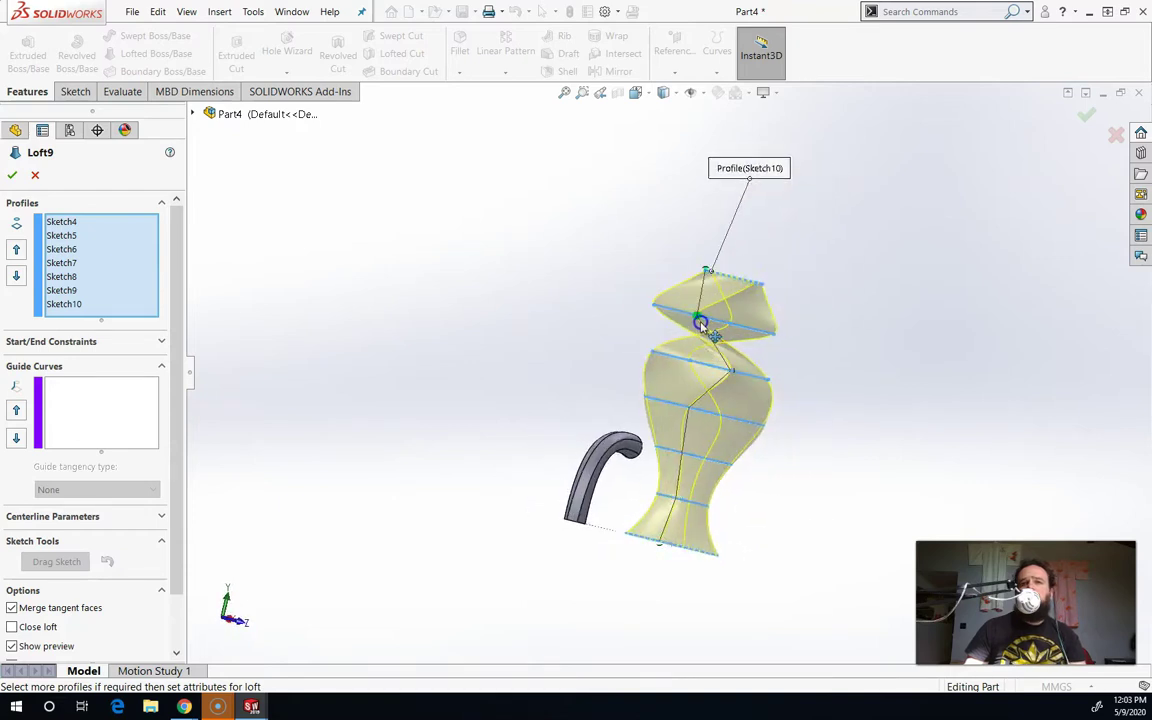
middle_drag(820, 332, 748, 354)
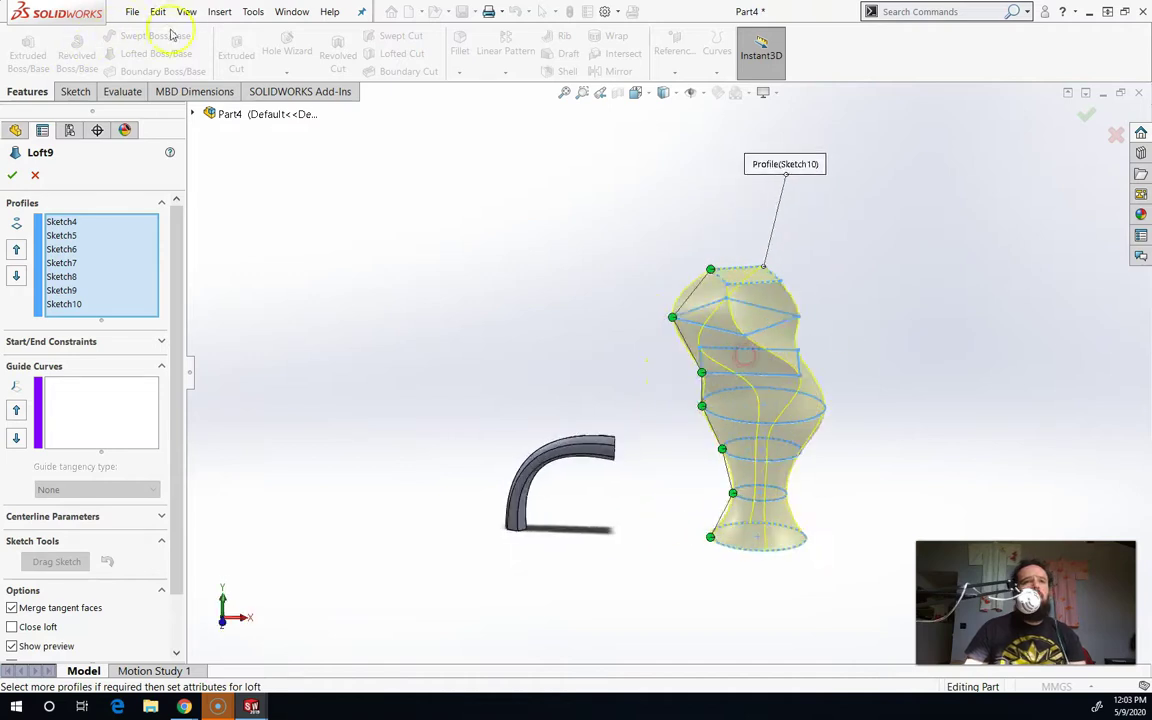